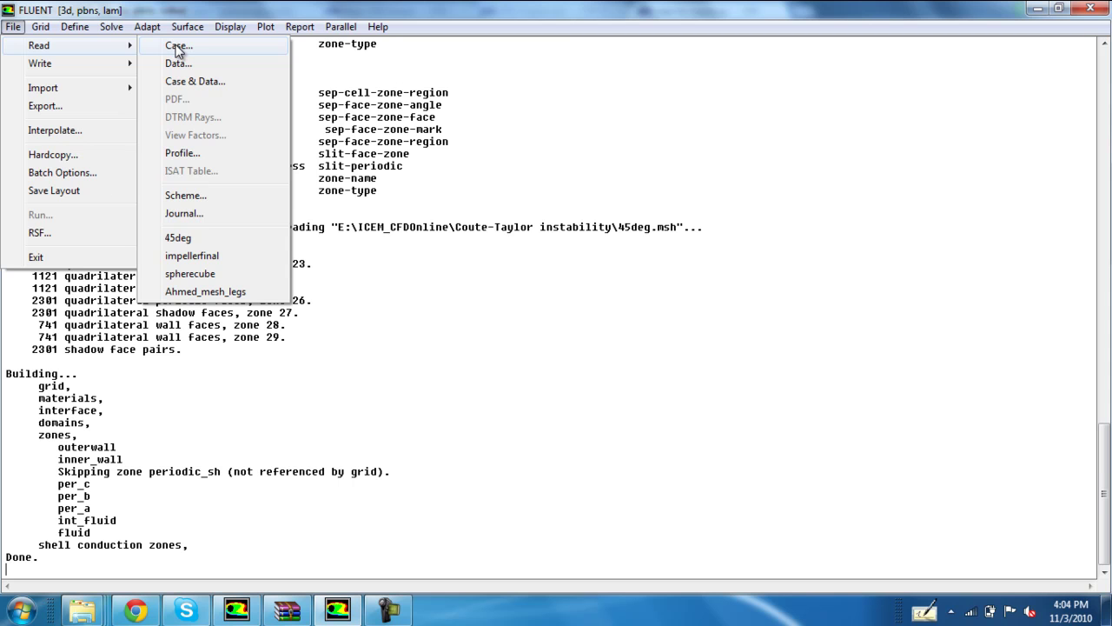
Read the 45deg.msh mesh file into FLUENT as a case.
click(176, 48)
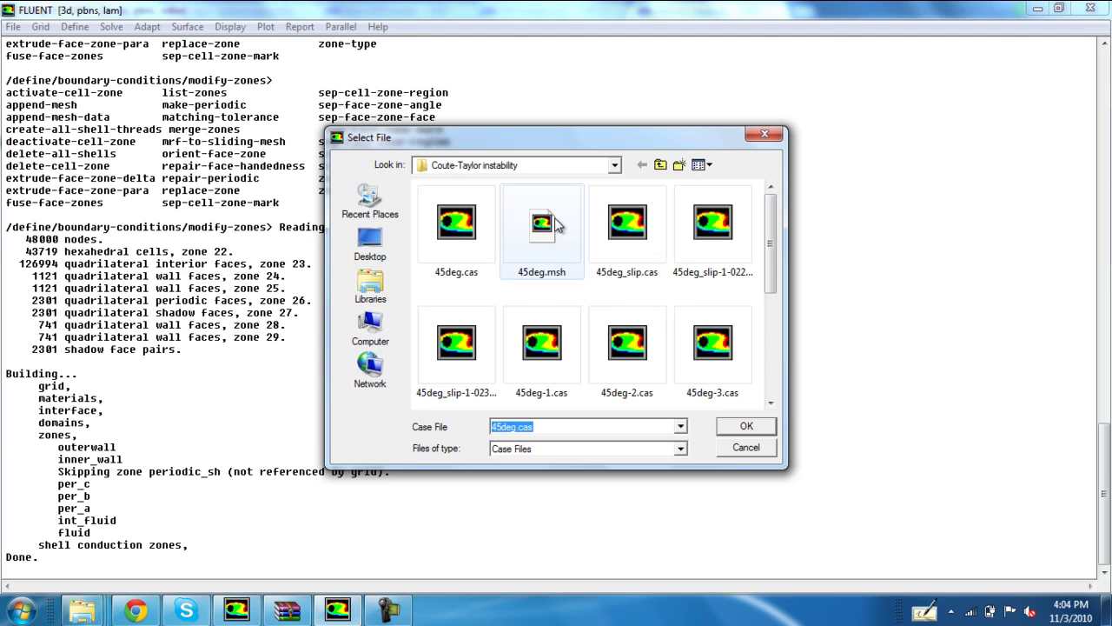
double_click(546, 224)
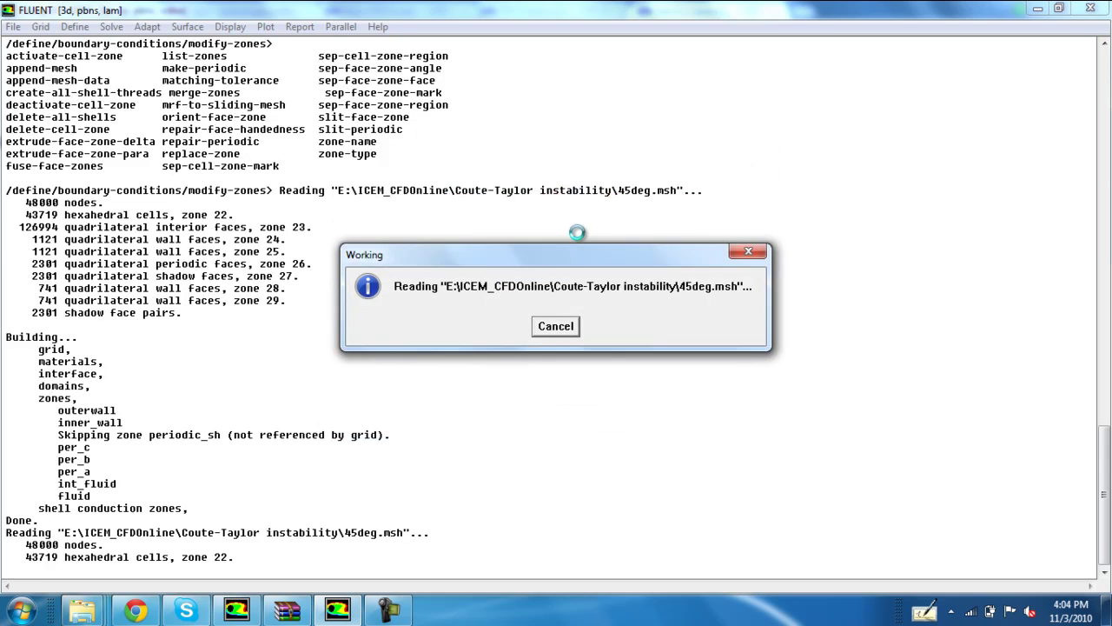
Draw the sector's mesh edges using the Grid Display settings.
click(230, 26)
click(249, 44)
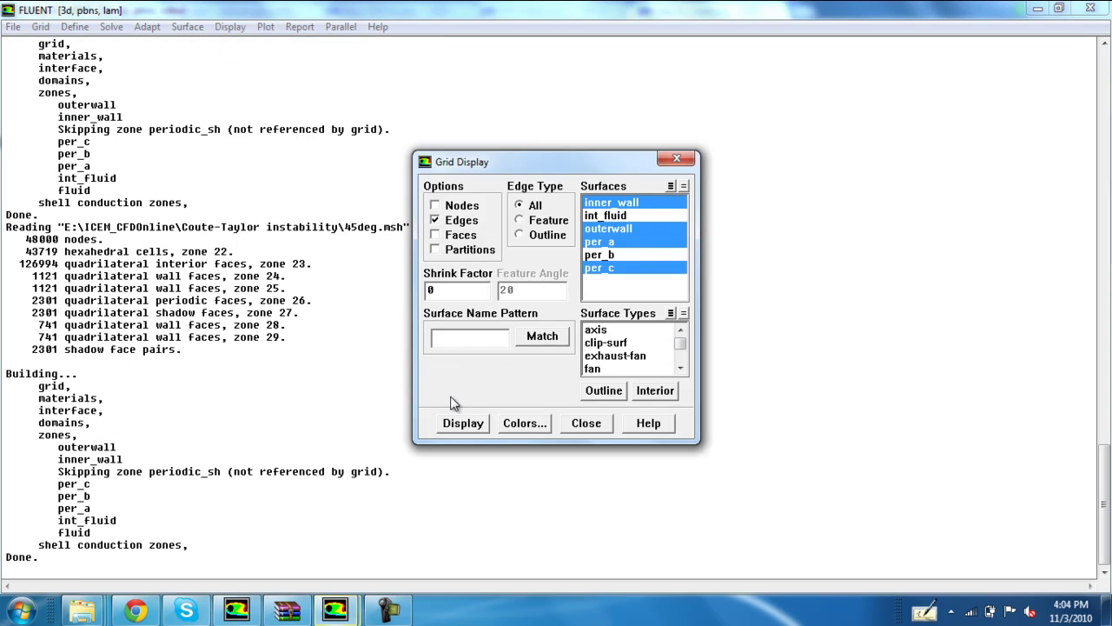
click(469, 422)
Maximize the graphics window, then rotate and zoom to inspect the sector grid.
double_click(365, 19)
drag(609, 173, 457, 266)
drag(489, 306, 598, 347)
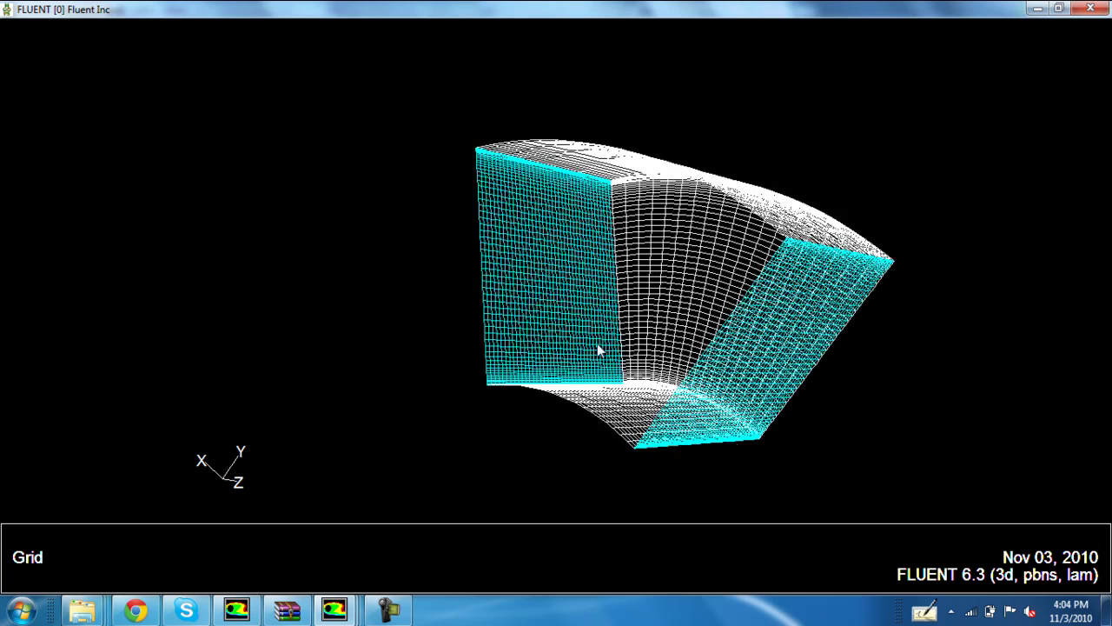
mouse_move(598, 348)
middle_down()
mouse_move(683, 423)
mouse_move(538, 242)
middle_up()
middle_drag(547, 182, 732, 318)
middle_drag(705, 405, 551, 214)
drag(837, 206, 923, 115)
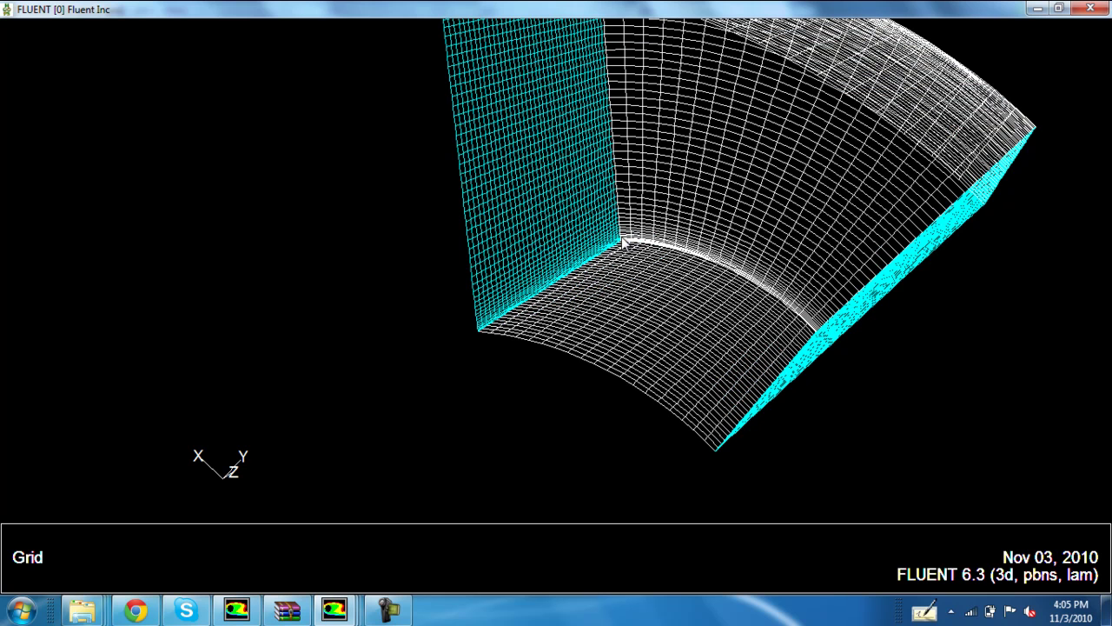
drag(852, 309, 880, 323)
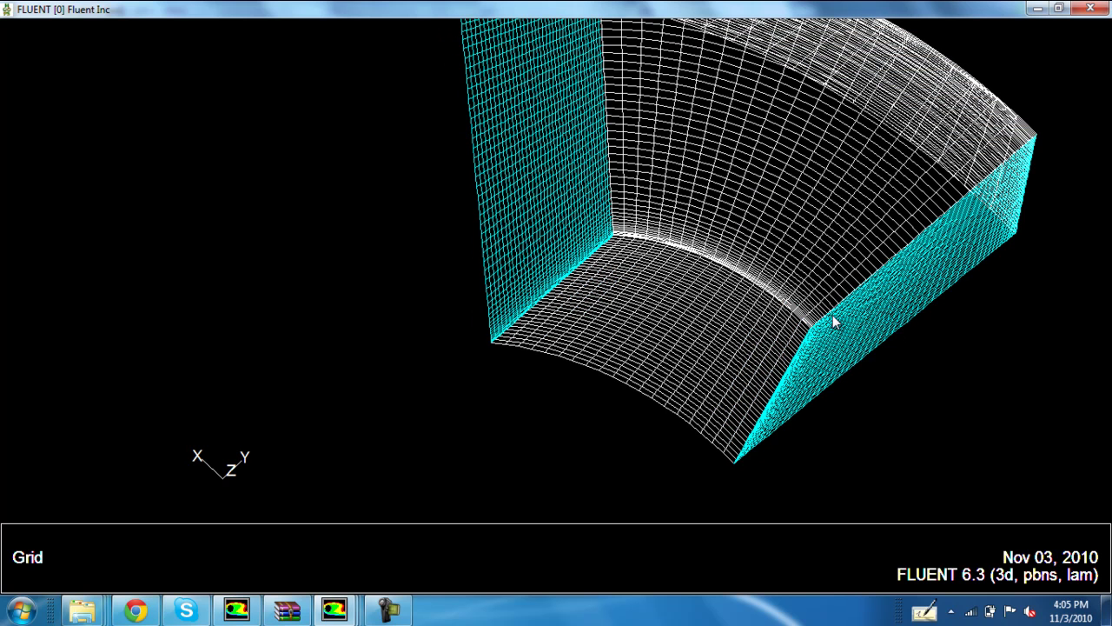
Return to the command console and restore it to a smaller window.
mouse_move(345, 615)
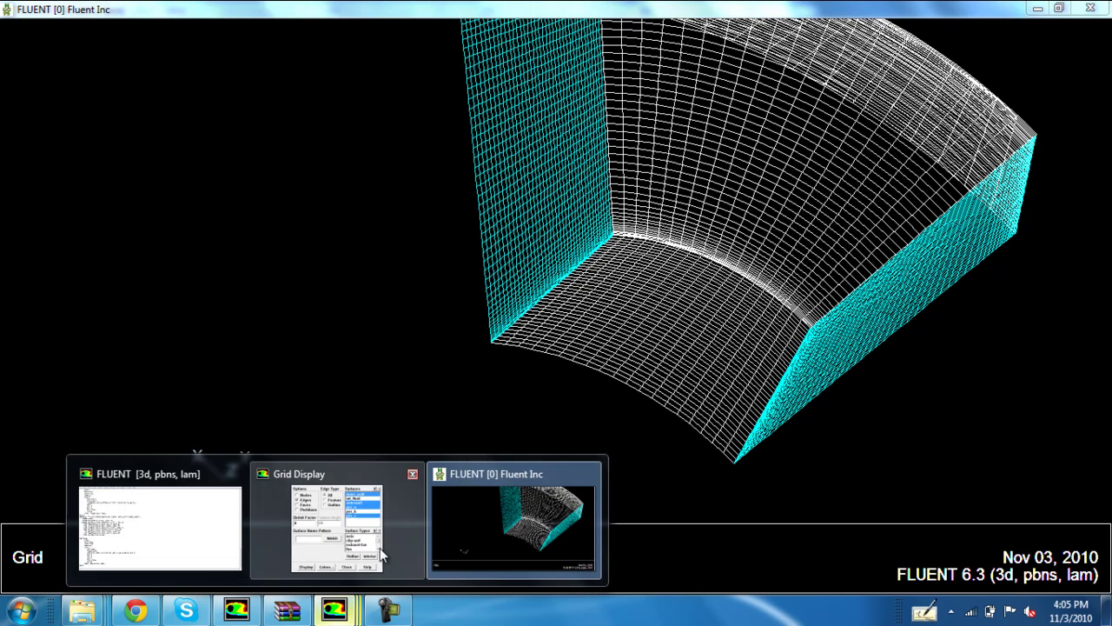
click(197, 534)
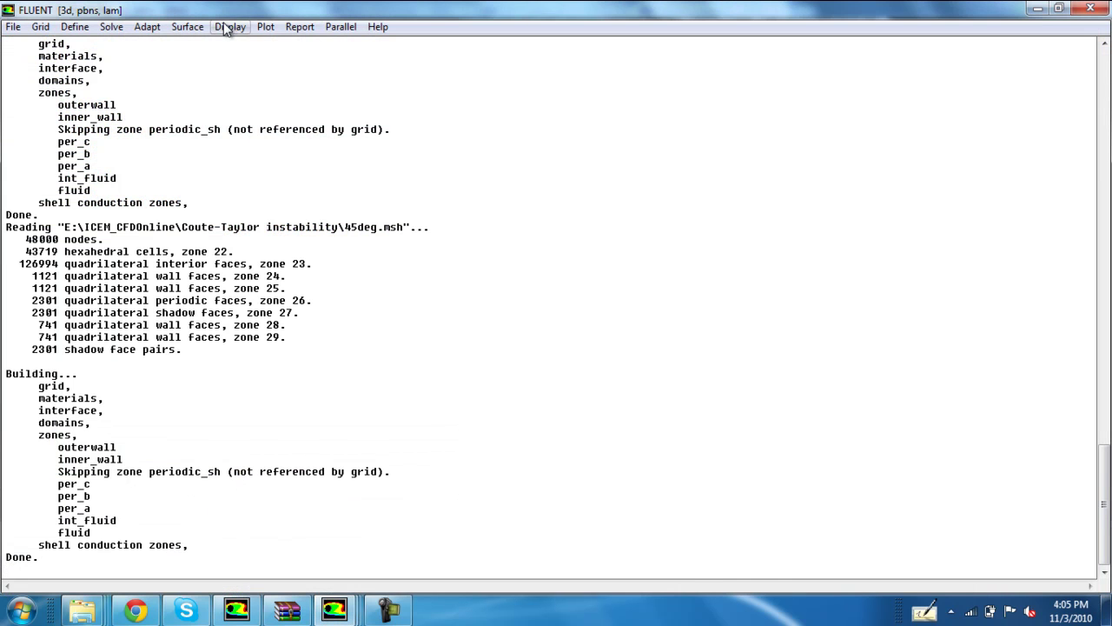
double_click(327, 11)
Apply rotational periodic repeats to the fluid zone: 45° angle, 3 repeats.
click(439, 296)
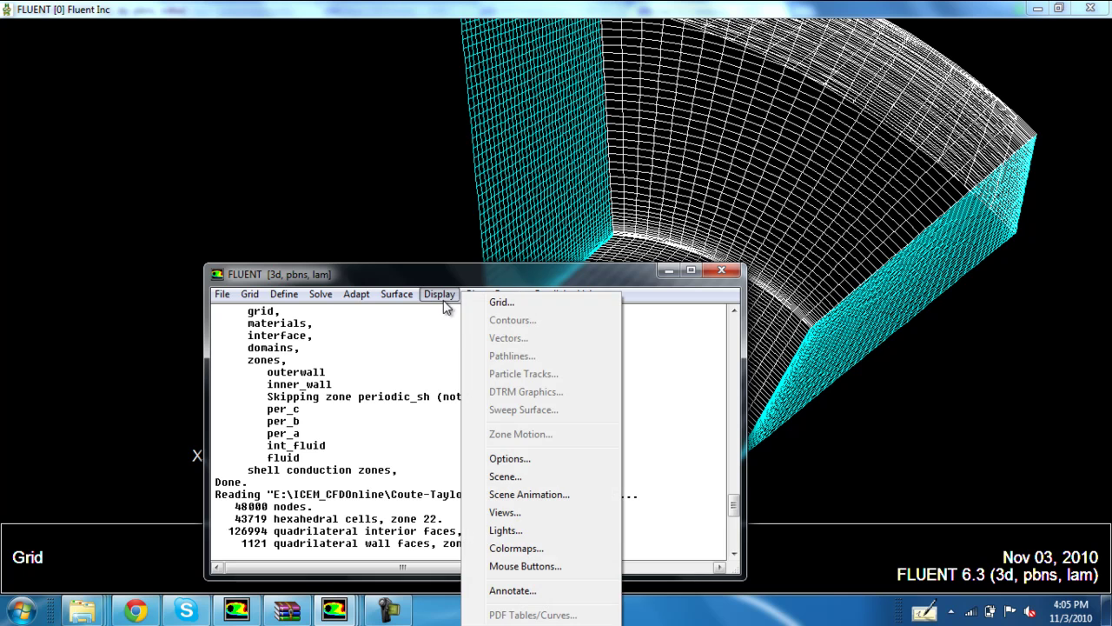
click(530, 513)
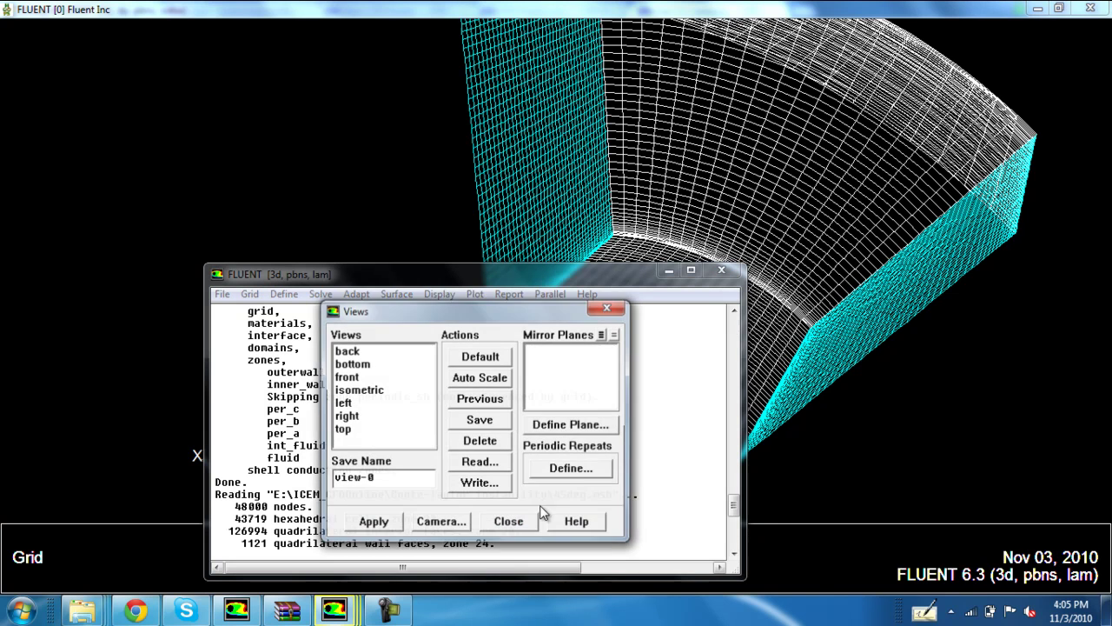
click(570, 468)
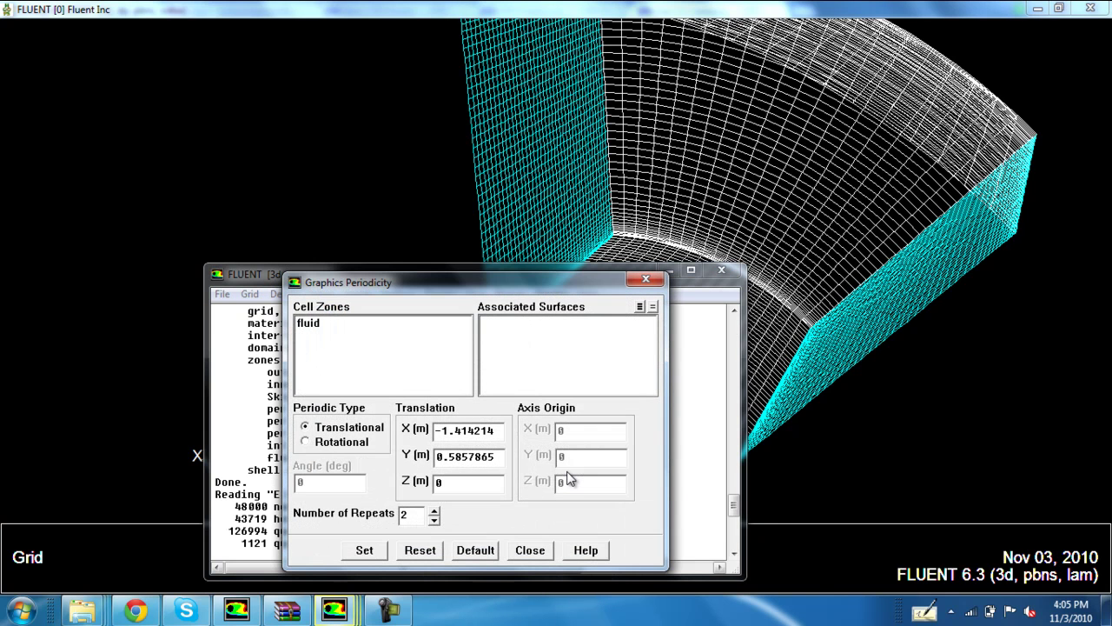
click(321, 327)
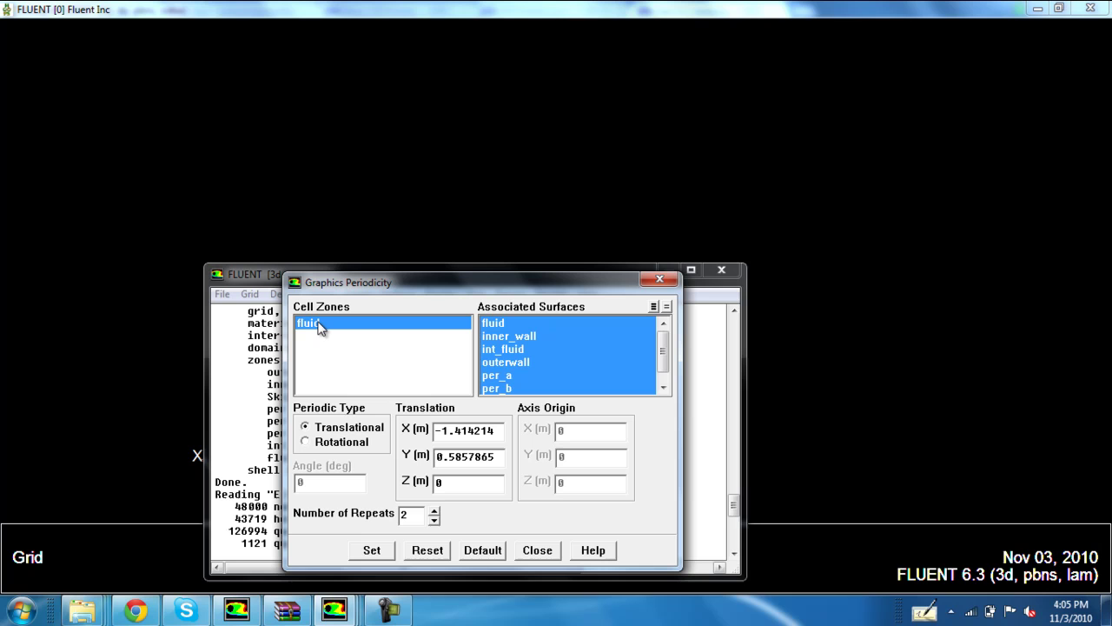
click(306, 441)
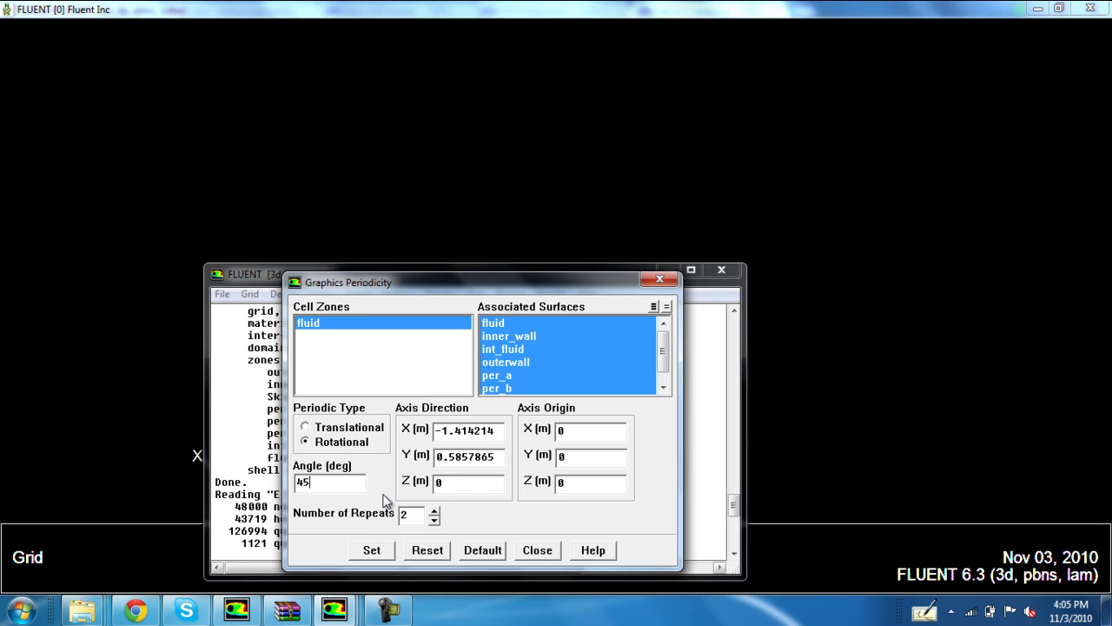
click(433, 510)
click(372, 550)
Check the repeated sectors in the graphics window, then return to the periodicity settings.
click(709, 218)
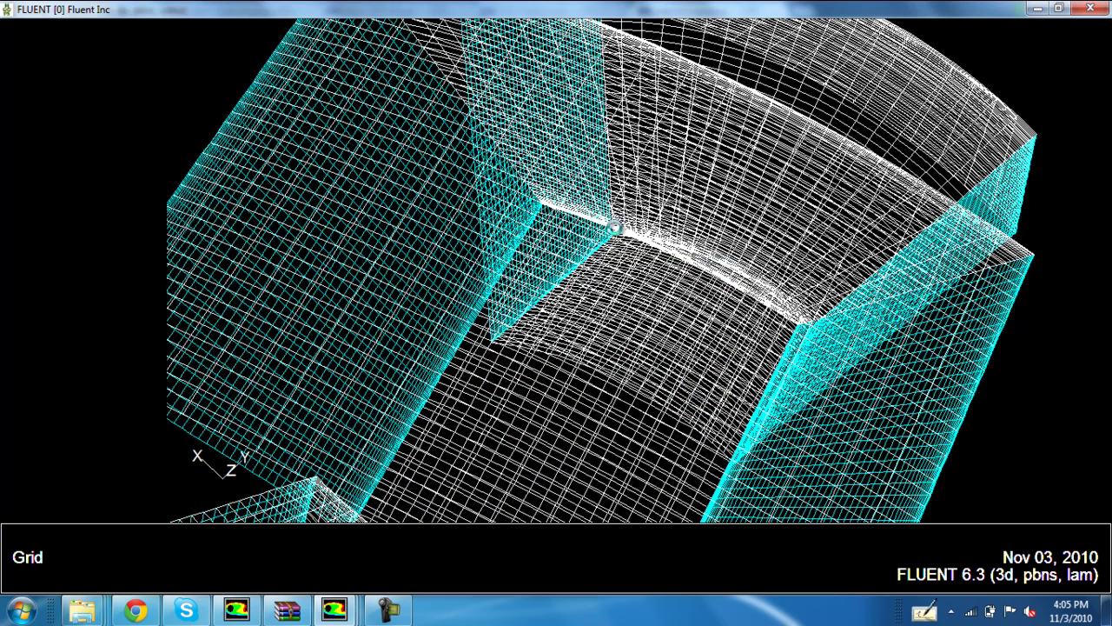
mouse_move(335, 611)
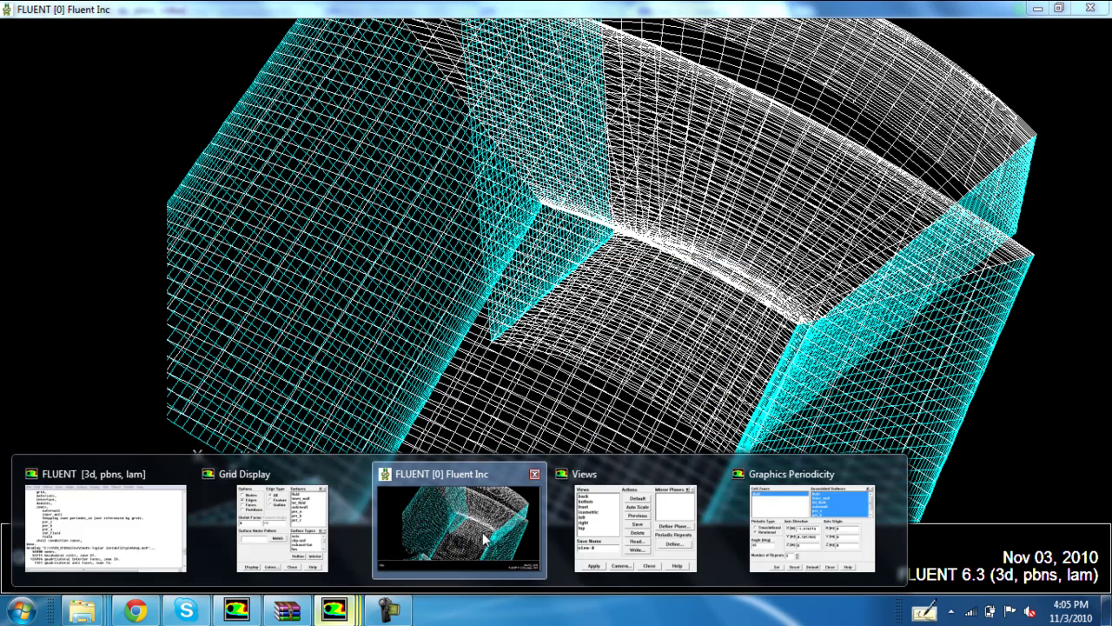
click(798, 521)
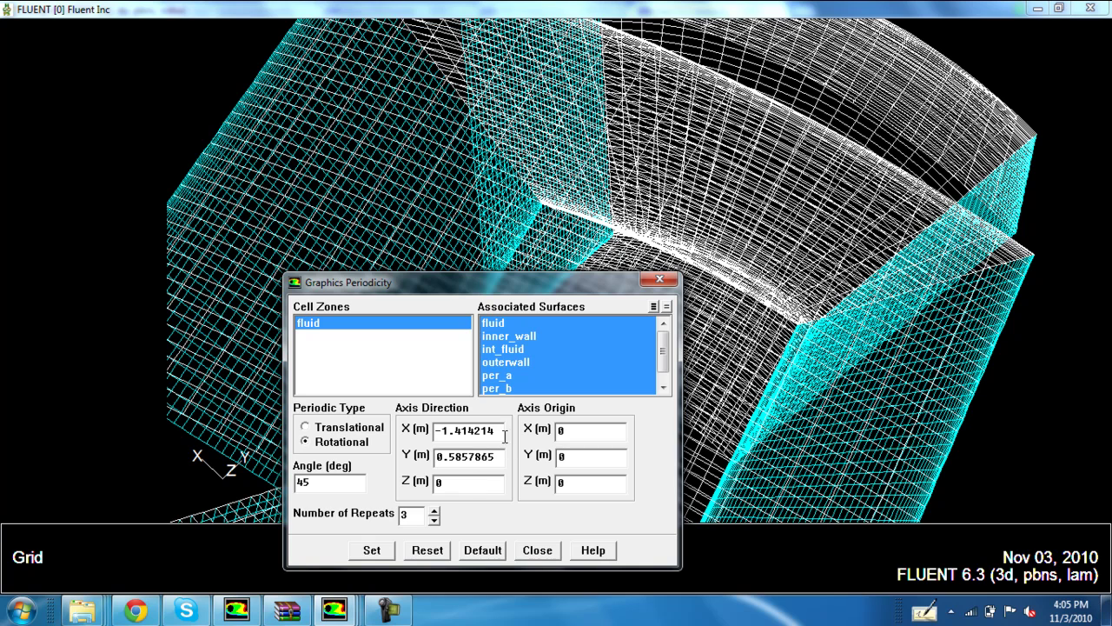
Set the periodicity axis direction to 0, 0, 1 and apply it.
drag(502, 432, 366, 426)
text(0)
drag(497, 460, 409, 465)
text(0)
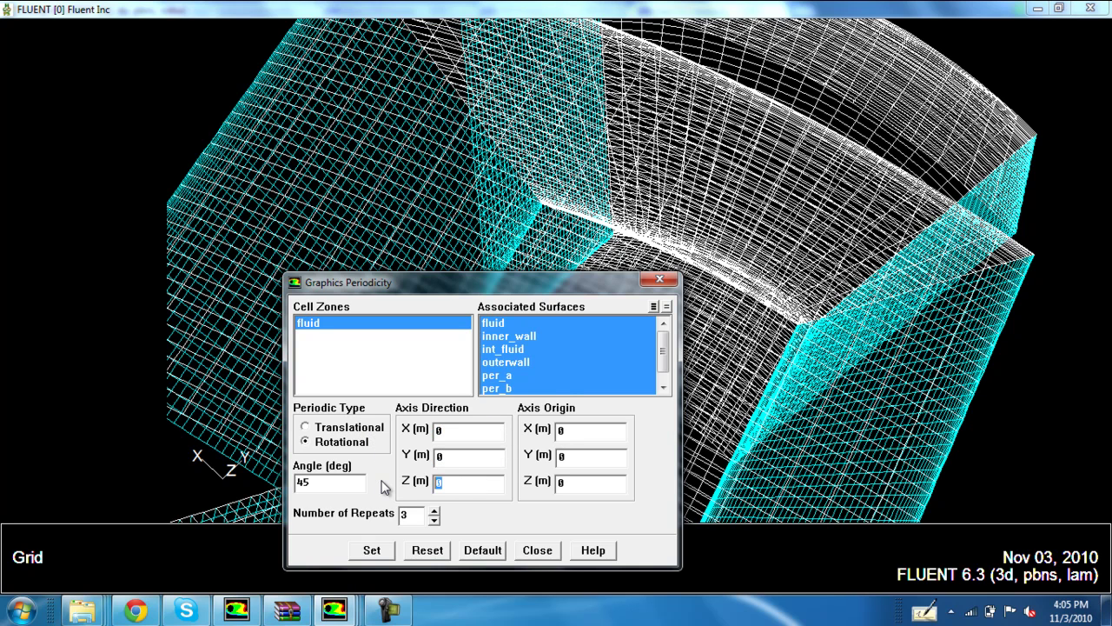
text(1)
click(372, 550)
click(537, 105)
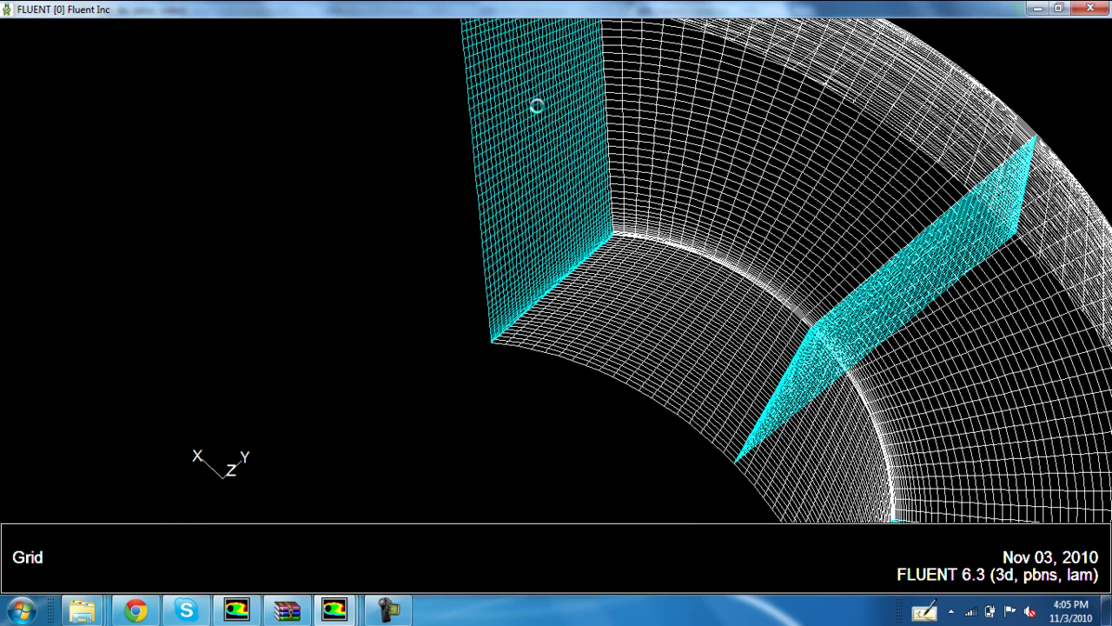
Rotate and zoom to inspect the arc of sectors around Z, then return to the periodicity settings.
drag(717, 299, 622, 244)
middle_drag(515, 139, 901, 486)
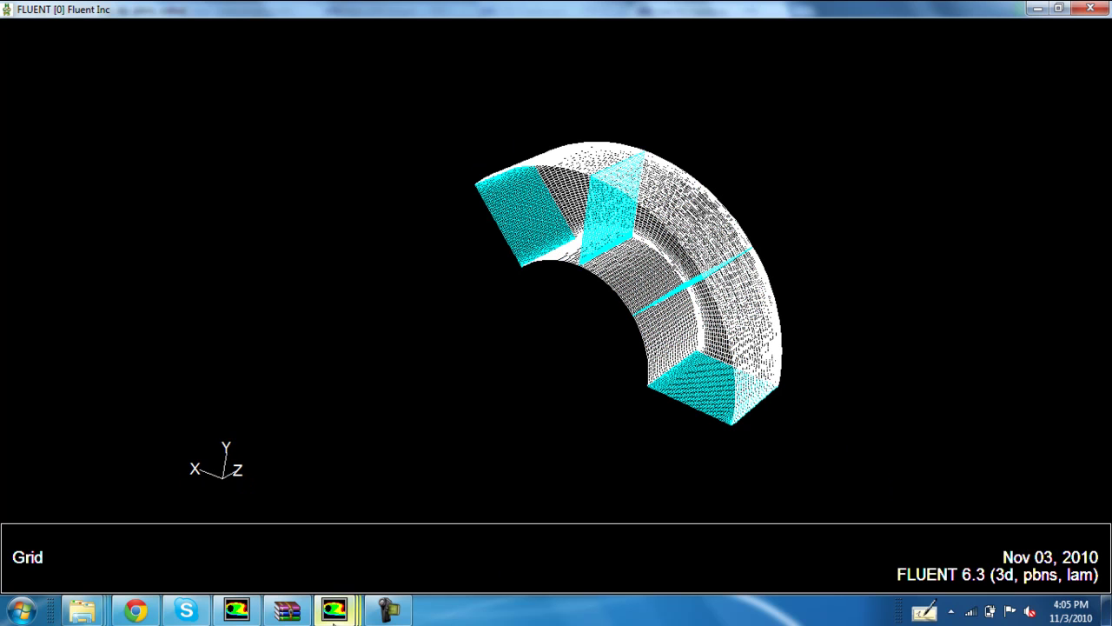
mouse_move(334, 610)
click(813, 522)
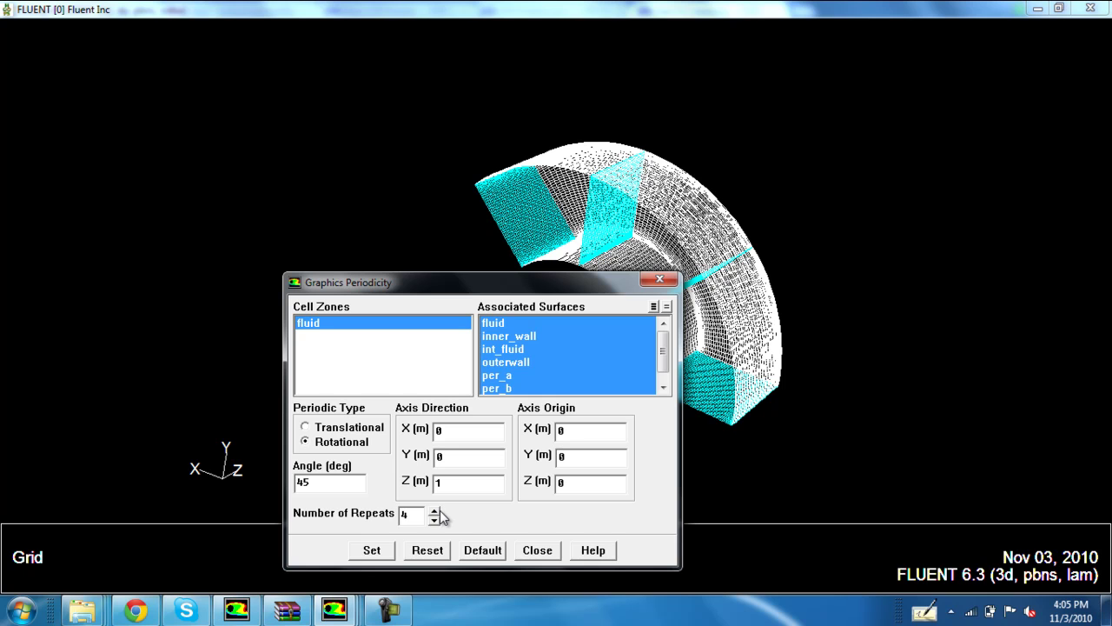
Raise the number of repeats to 8 and apply it to close the ring.
click(435, 512)
click(371, 550)
click(576, 130)
Rotate and zoom the full ring, then bring the periodicity and Views settings forward.
drag(577, 129, 600, 226)
mouse_move(438, 163)
middle_down()
mouse_move(751, 232)
mouse_move(785, 383)
middle_up()
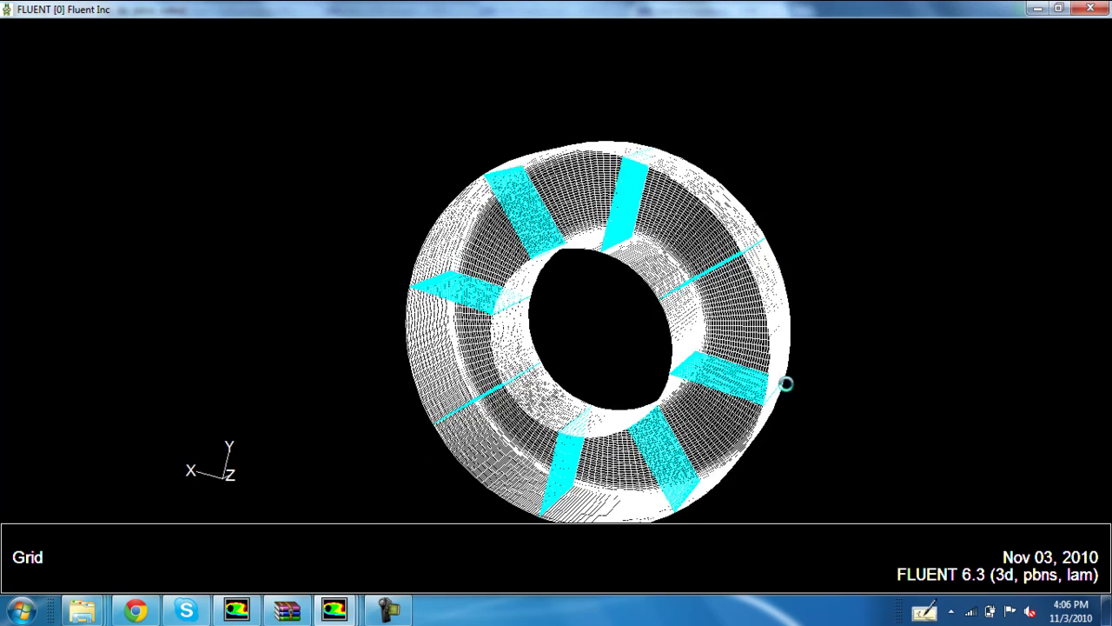
drag(535, 244, 686, 291)
mouse_move(334, 610)
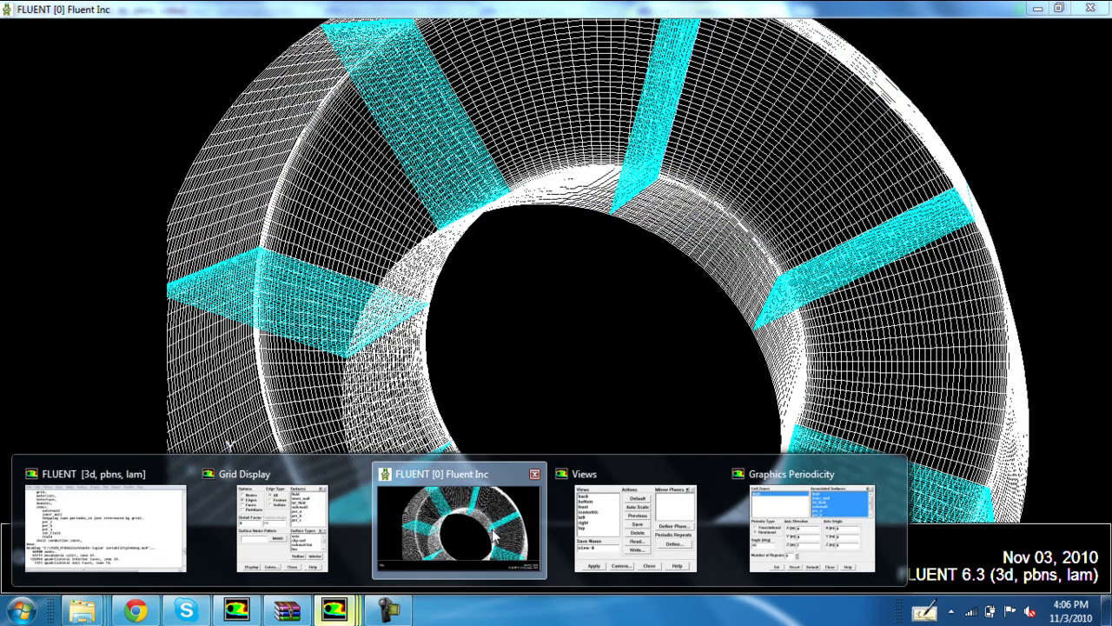
click(787, 528)
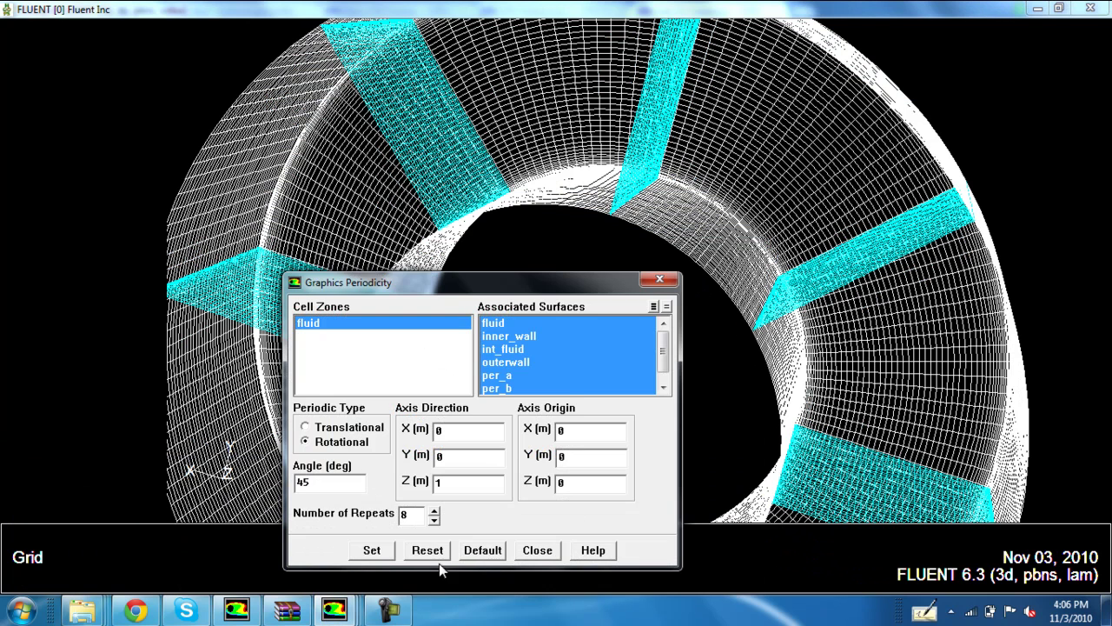
mouse_move(333, 611)
click(663, 532)
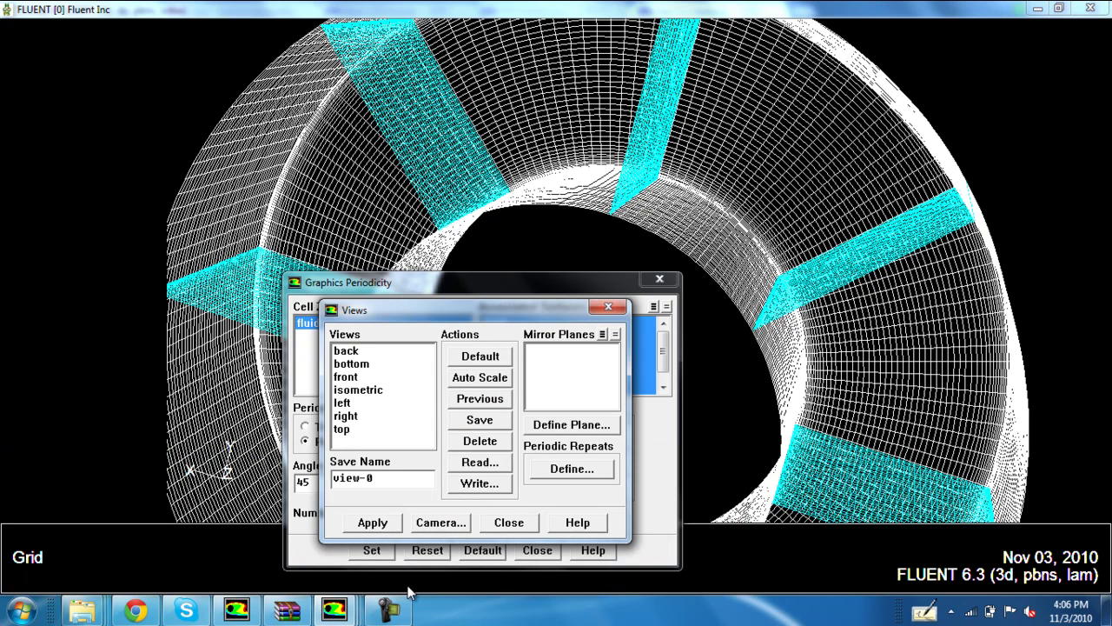
Redraw the grid with only the inner_wall and outerwall surfaces selected.
click(305, 517)
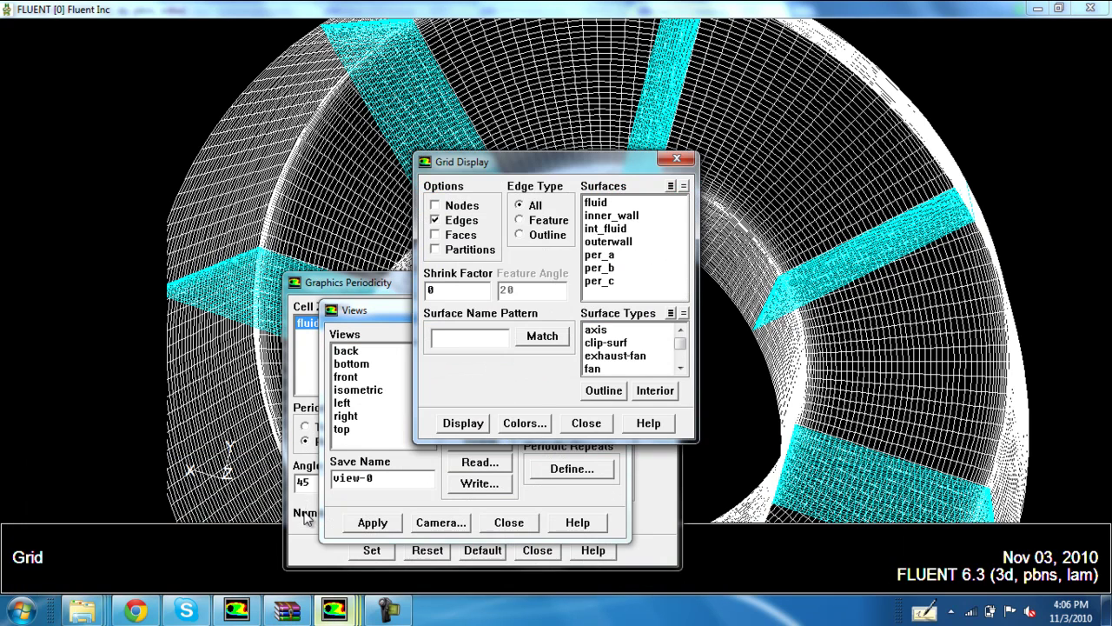
click(616, 215)
click(629, 242)
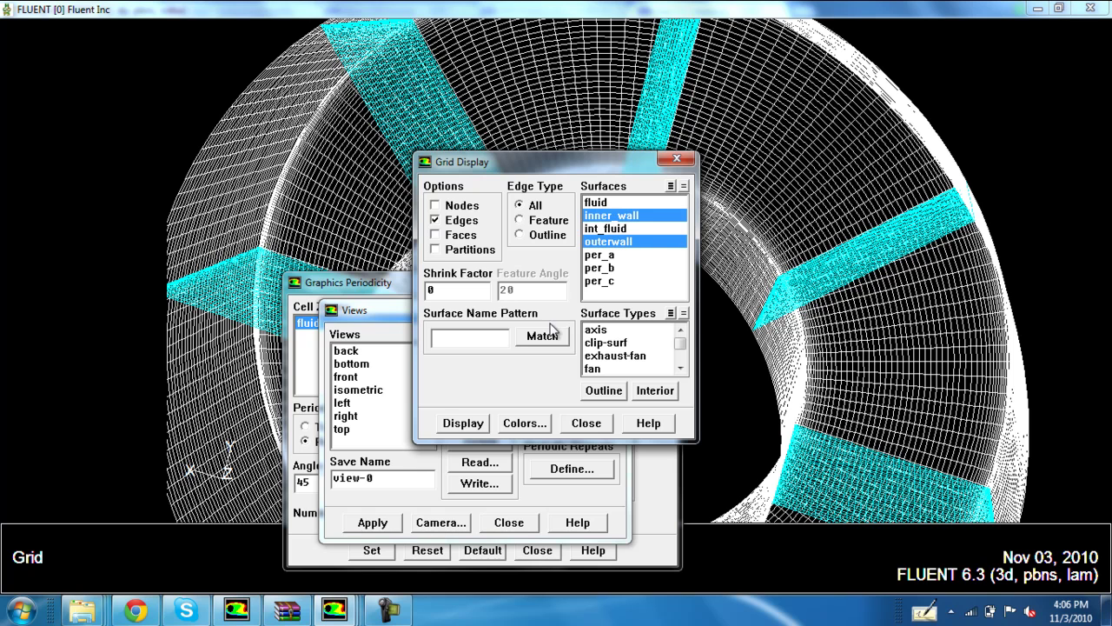
click(462, 424)
click(852, 305)
Zoom on the two wall rings, then bring Graphics Periodicity to the front.
middle_drag(860, 385, 606, 243)
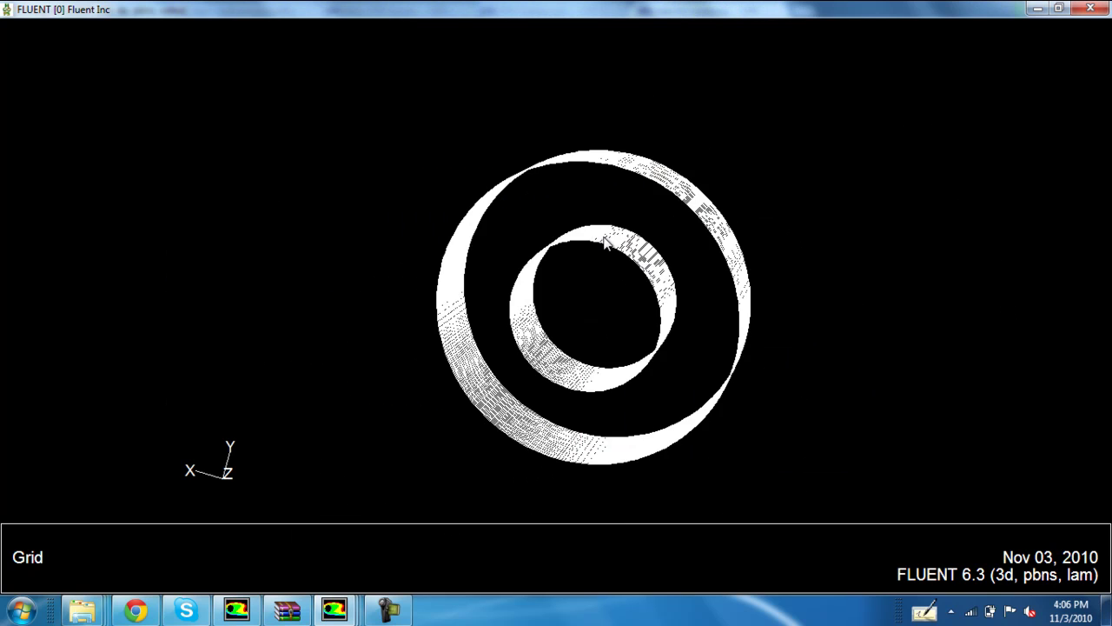
middle_drag(395, 115, 800, 488)
mouse_move(335, 609)
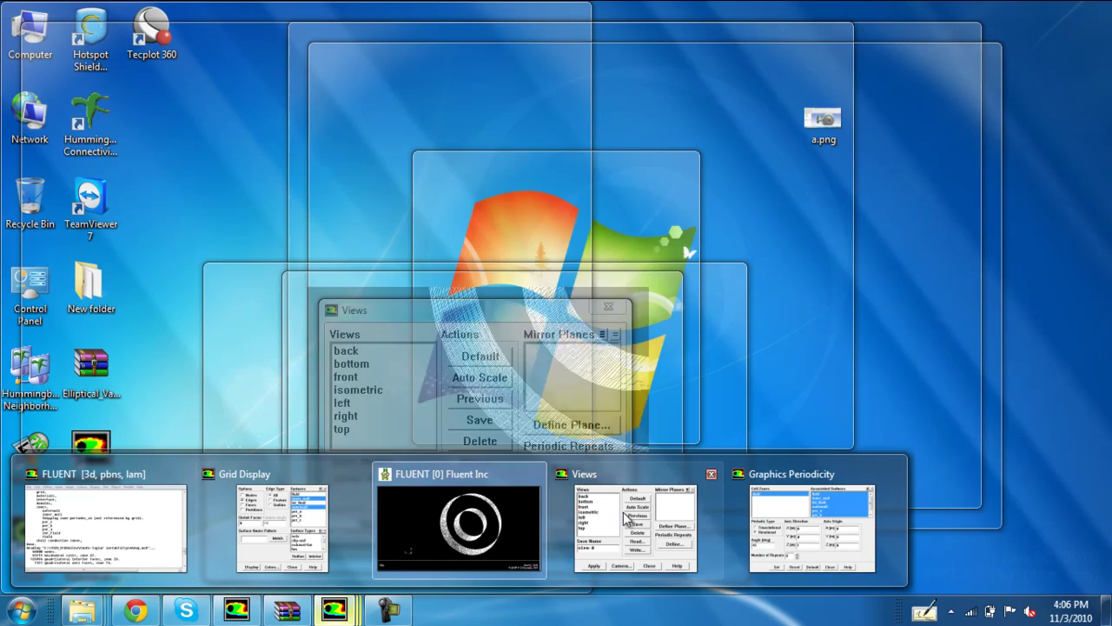
click(802, 526)
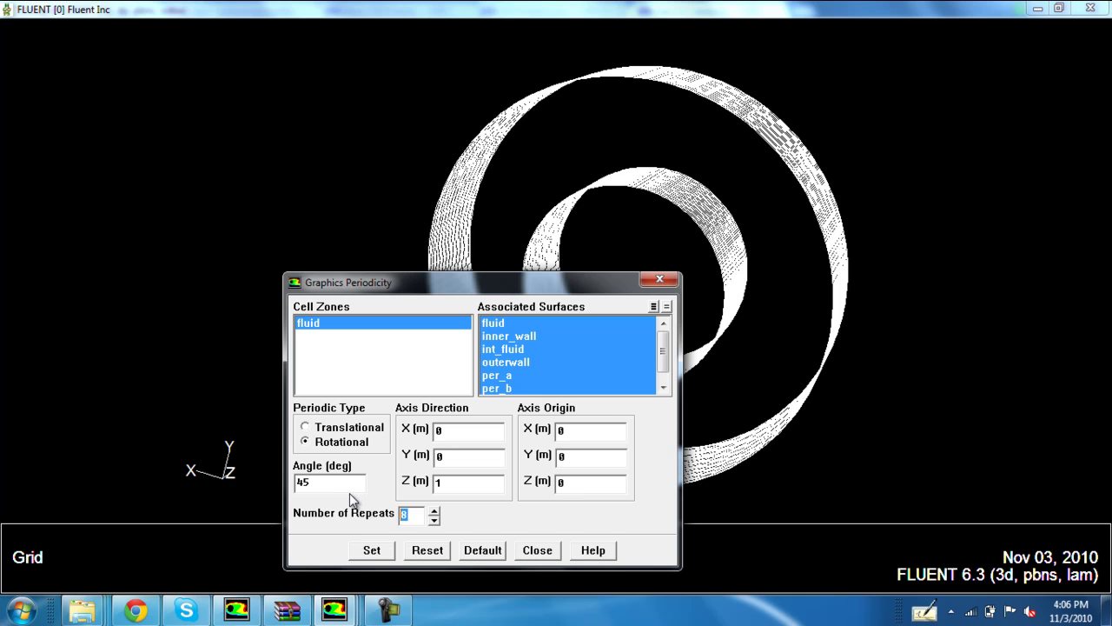
Set periodic repeats to 1, then rotate and zoom on the single wall sector.
text(1)
click(372, 550)
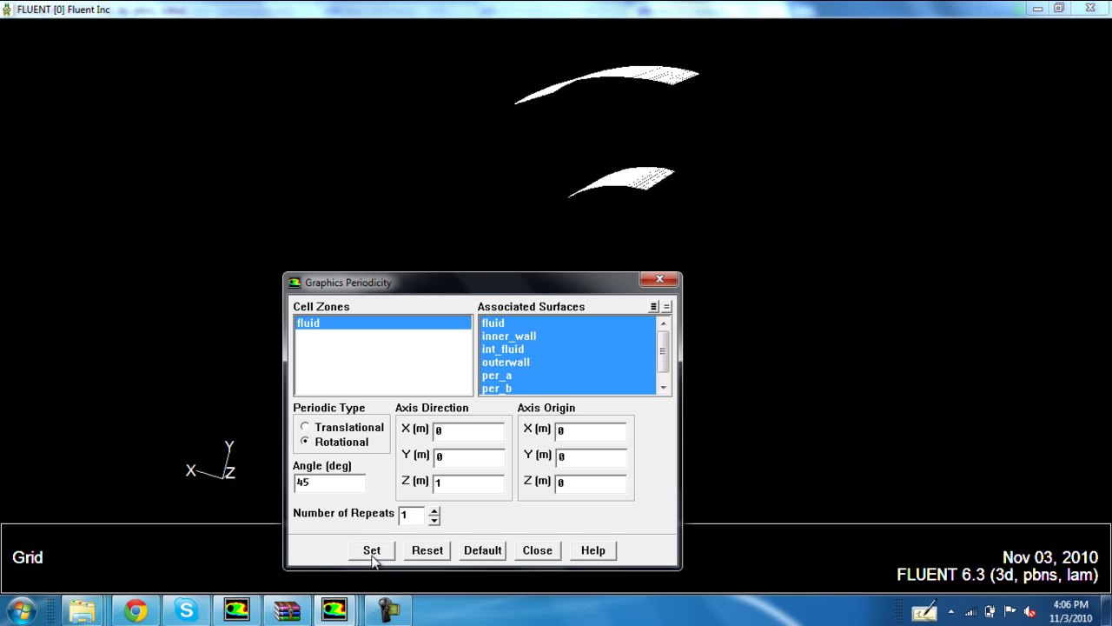
click(421, 156)
drag(420, 156, 591, 102)
middle_drag(529, 32, 859, 265)
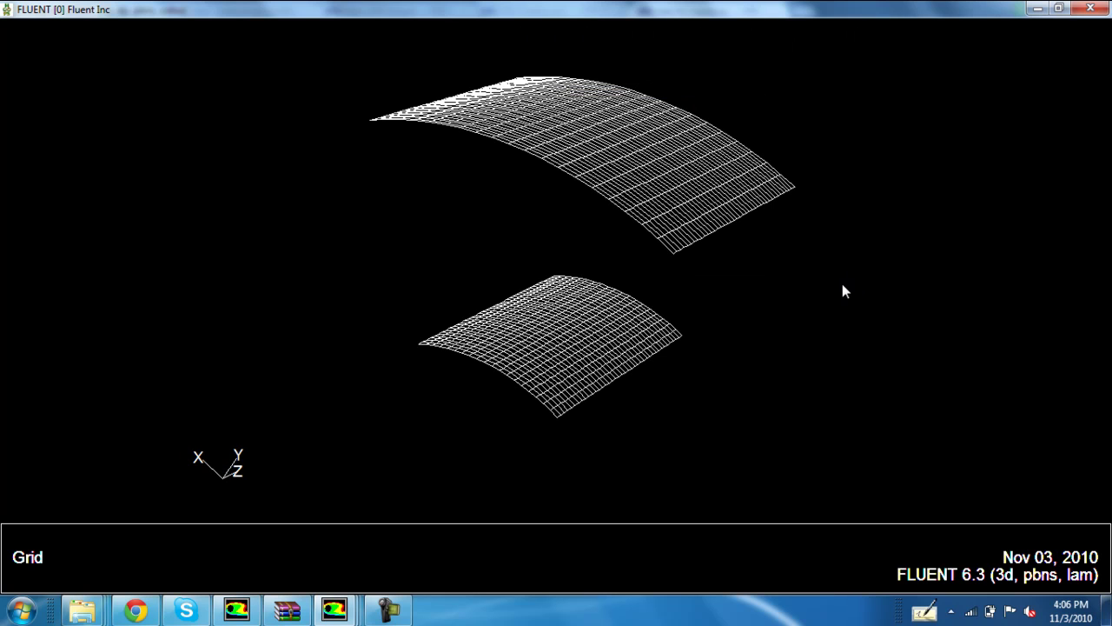
click(334, 609)
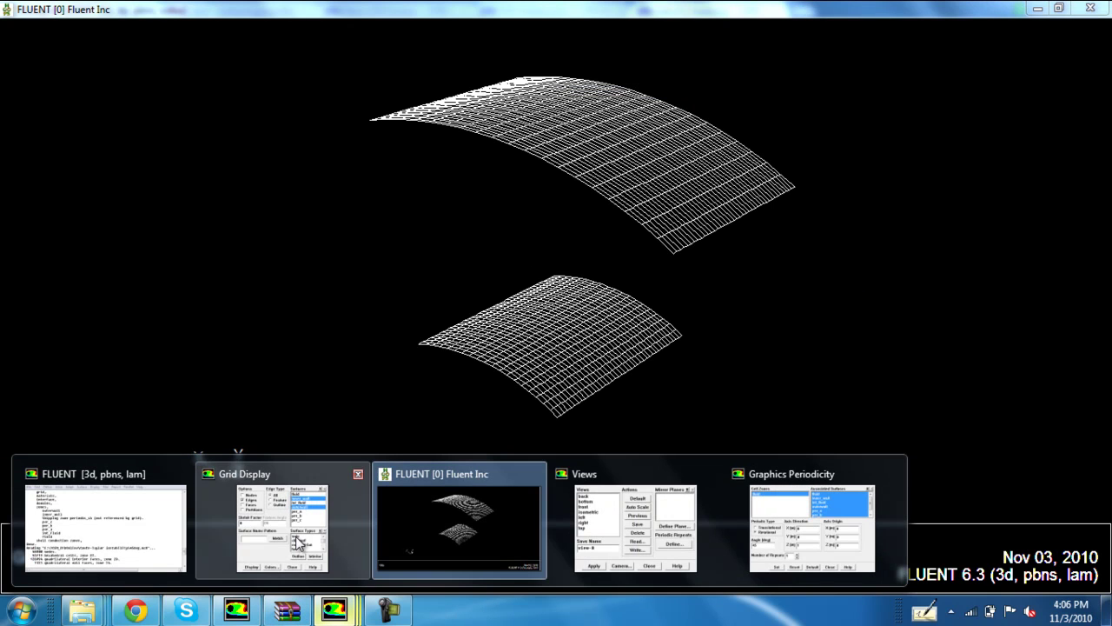
click(358, 470)
Add per_c to the displayed surfaces and redraw the grid.
click(599, 280)
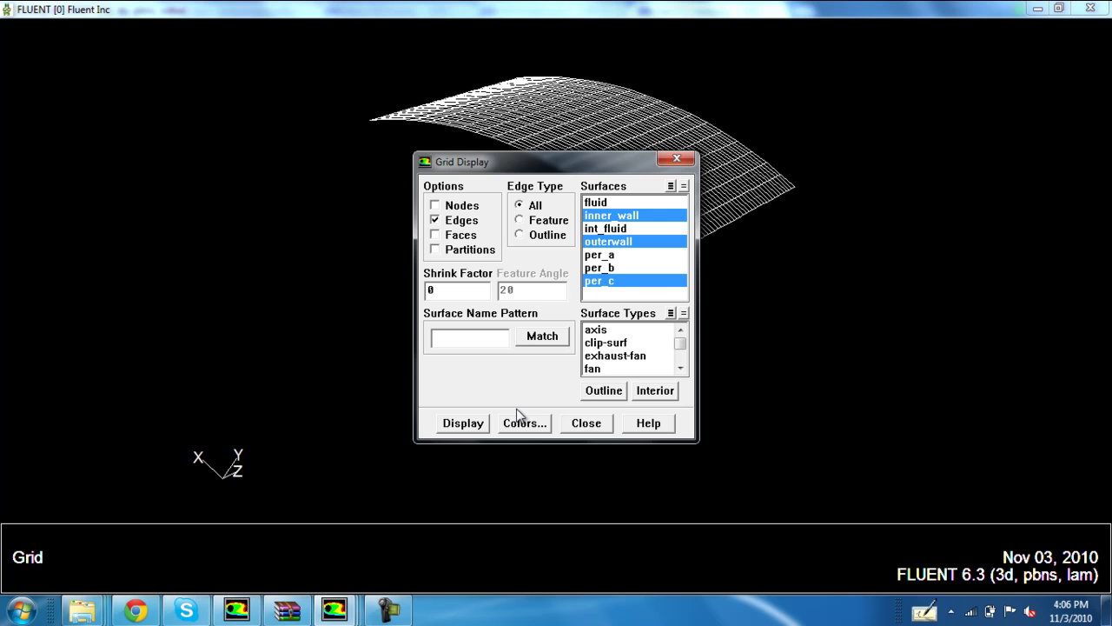
click(463, 423)
drag(543, 173, 867, 184)
Add per_a and per_b, redraw, and rotate to inspect the sector's periodic faces.
click(921, 264)
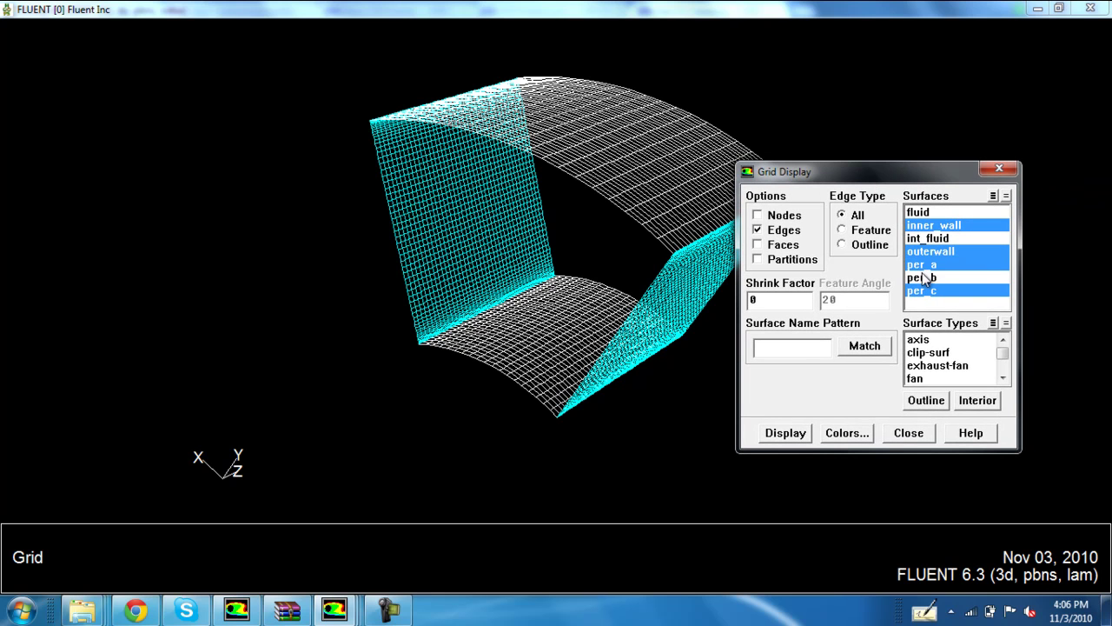
click(923, 277)
click(795, 431)
drag(557, 253, 491, 226)
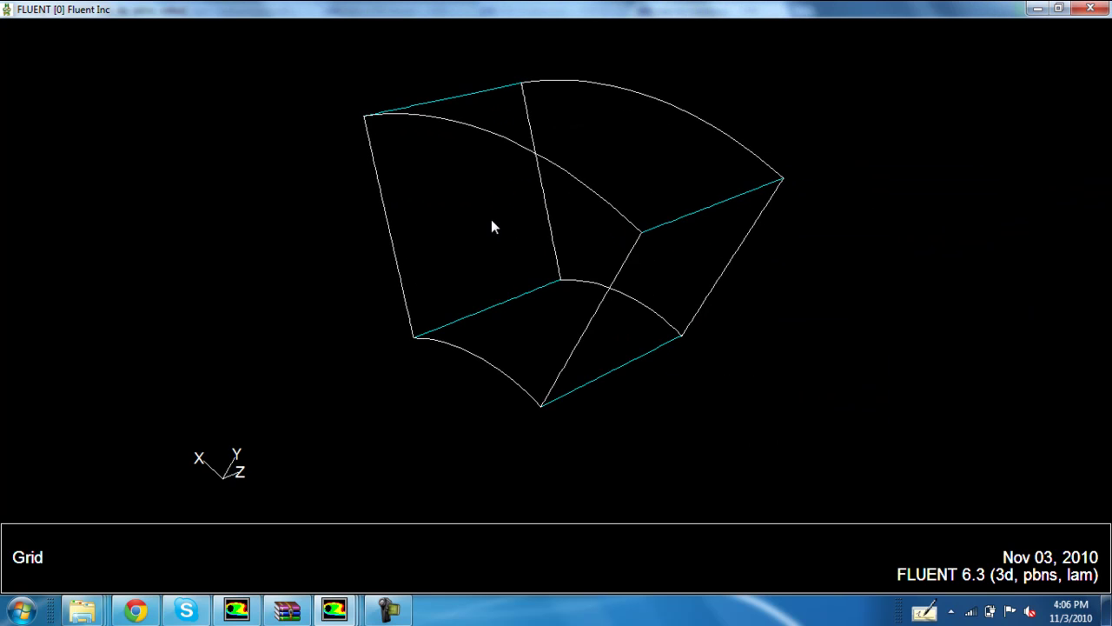
Back in Grid Display, deselect per_a and per_b from the surfaces list.
mouse_move(334, 608)
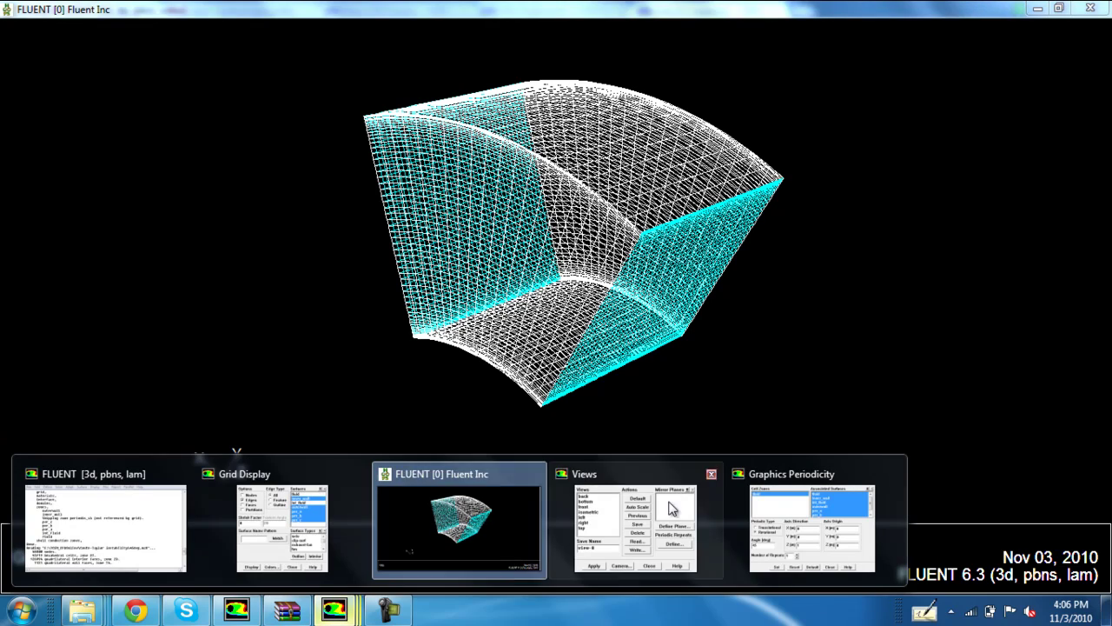
mouse_move(297, 537)
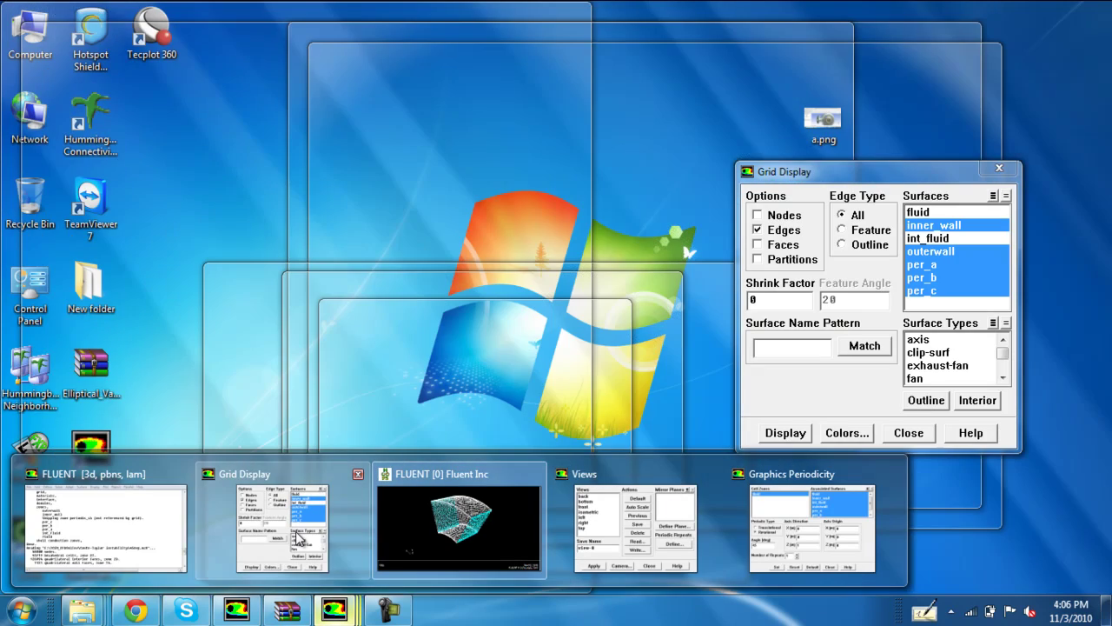
click(335, 471)
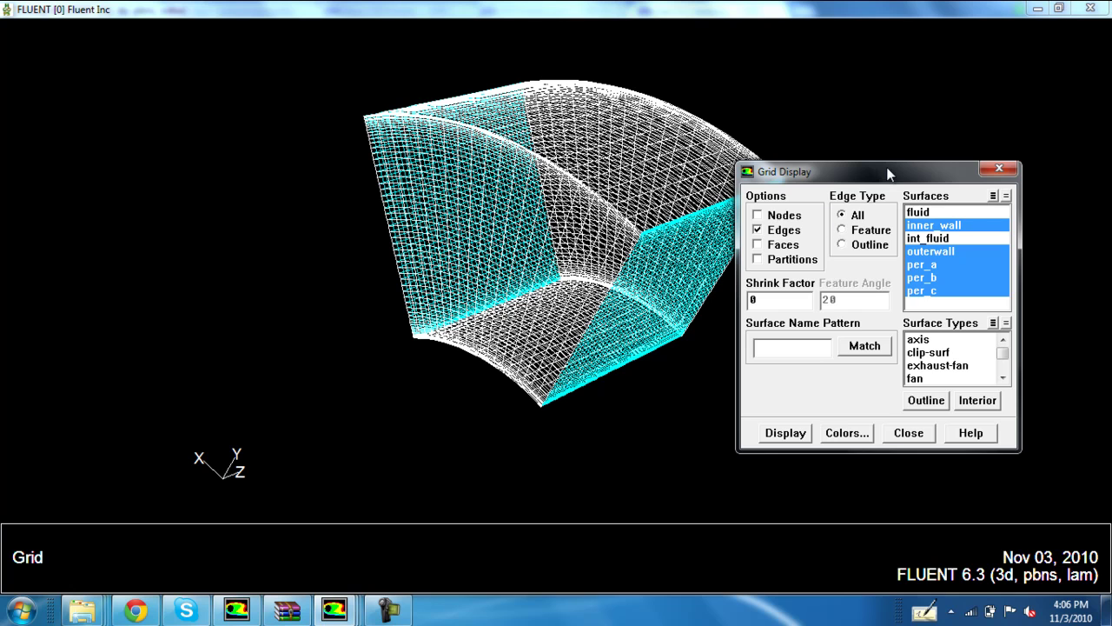
mouse_move(886, 180)
mouse_down()
mouse_move(838, 173)
mouse_move(879, 160)
mouse_up()
click(923, 246)
click(917, 257)
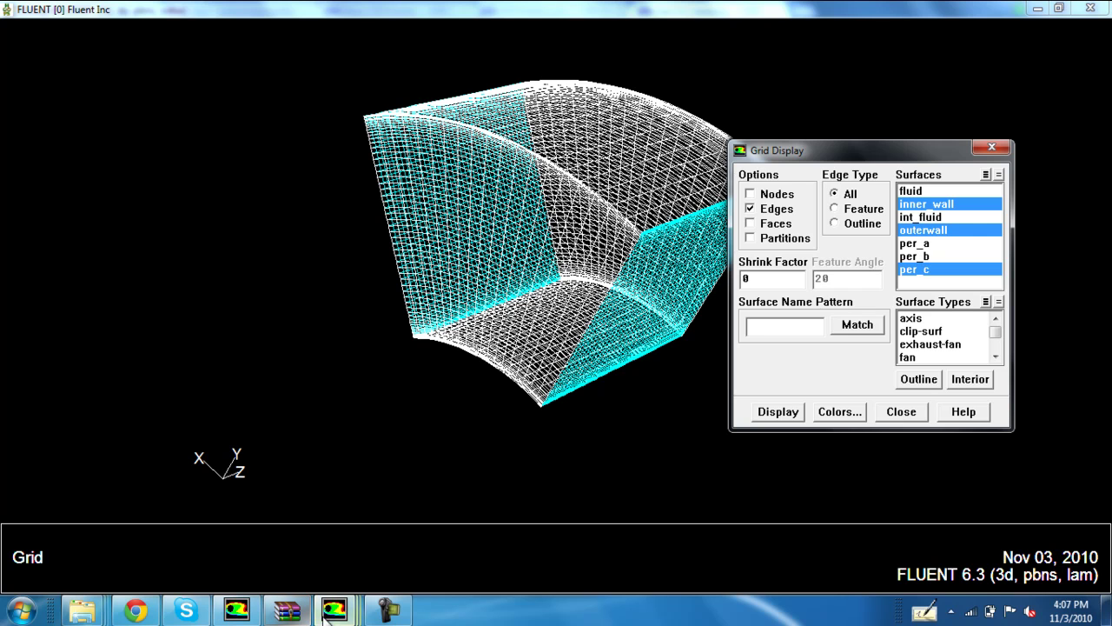
In Boundary Conditions, confirm that zone per_a is a wall.
mouse_move(335, 611)
click(147, 544)
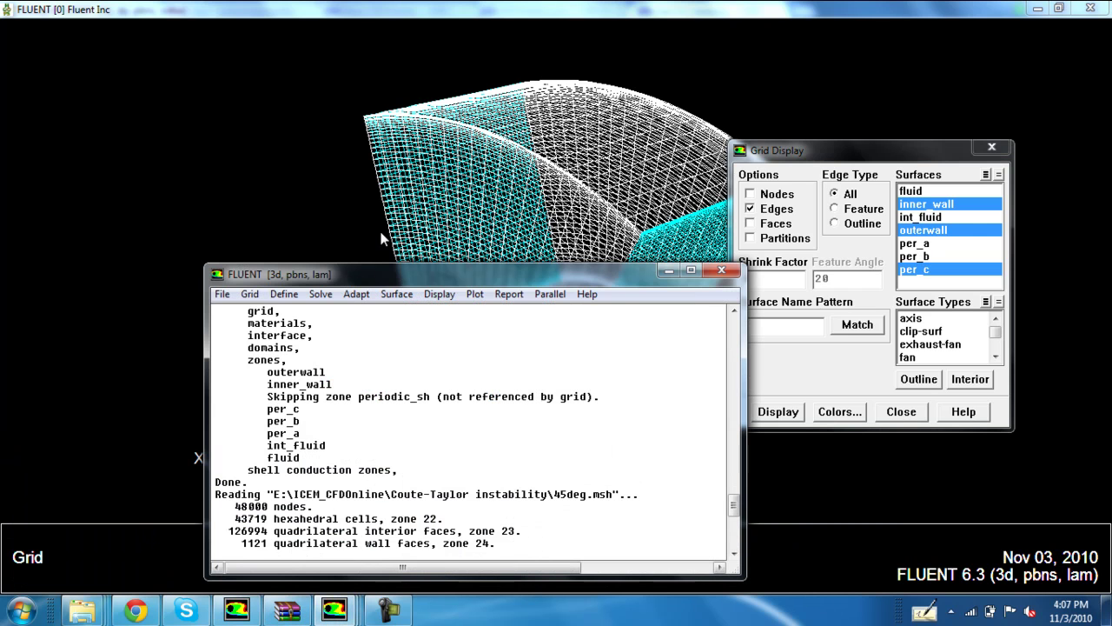
click(283, 293)
click(301, 384)
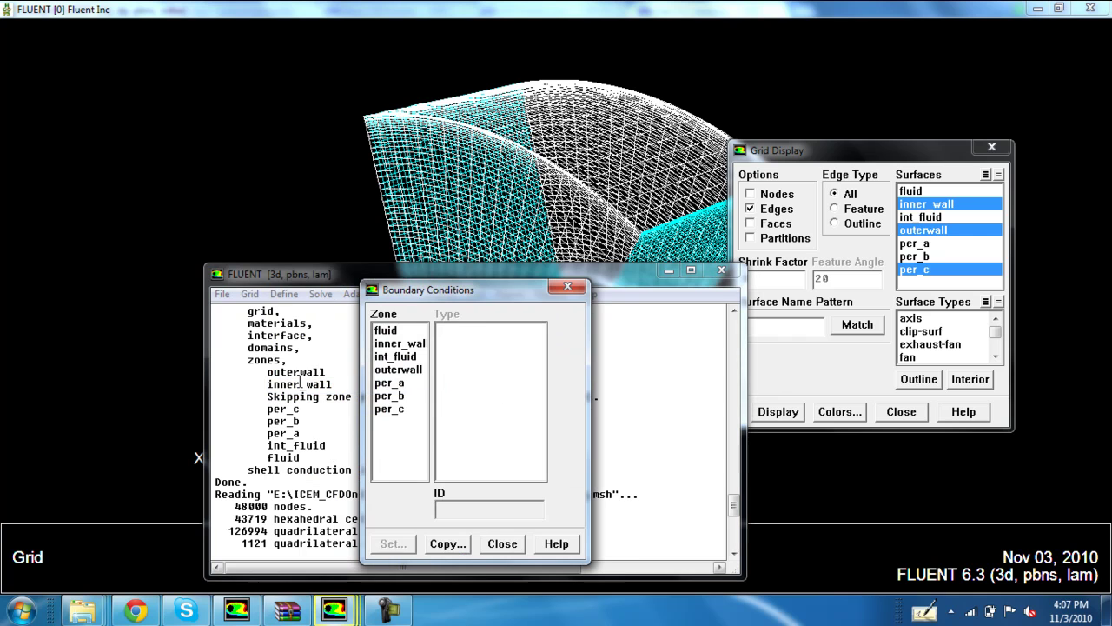
click(390, 383)
click(391, 542)
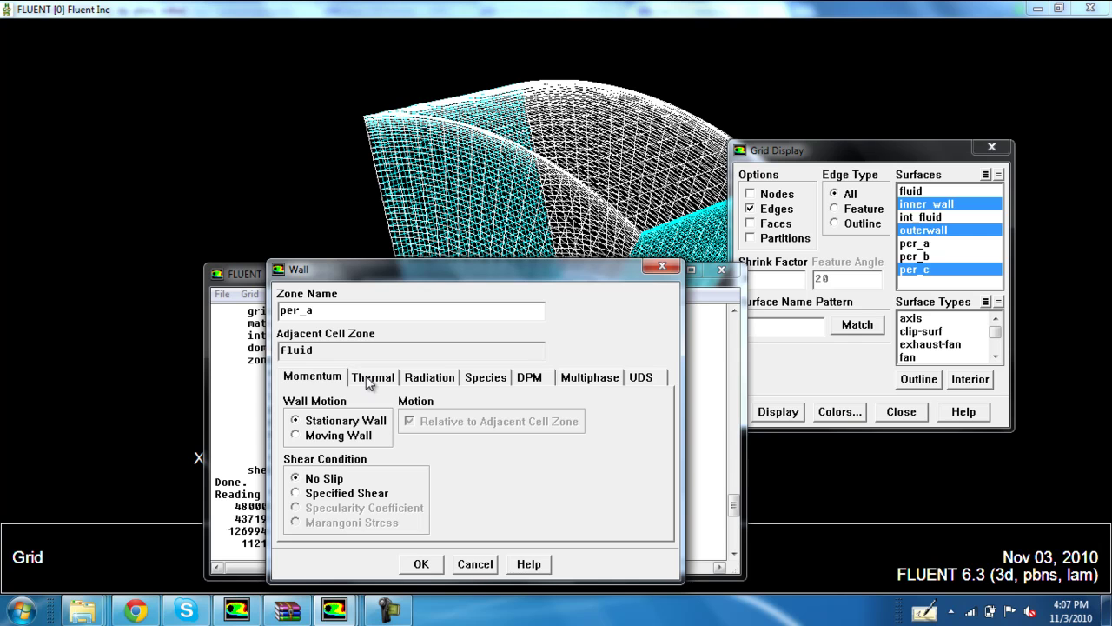
click(421, 564)
Check that per_b is also a wall, move the dialog aside, and maximize the console.
click(390, 396)
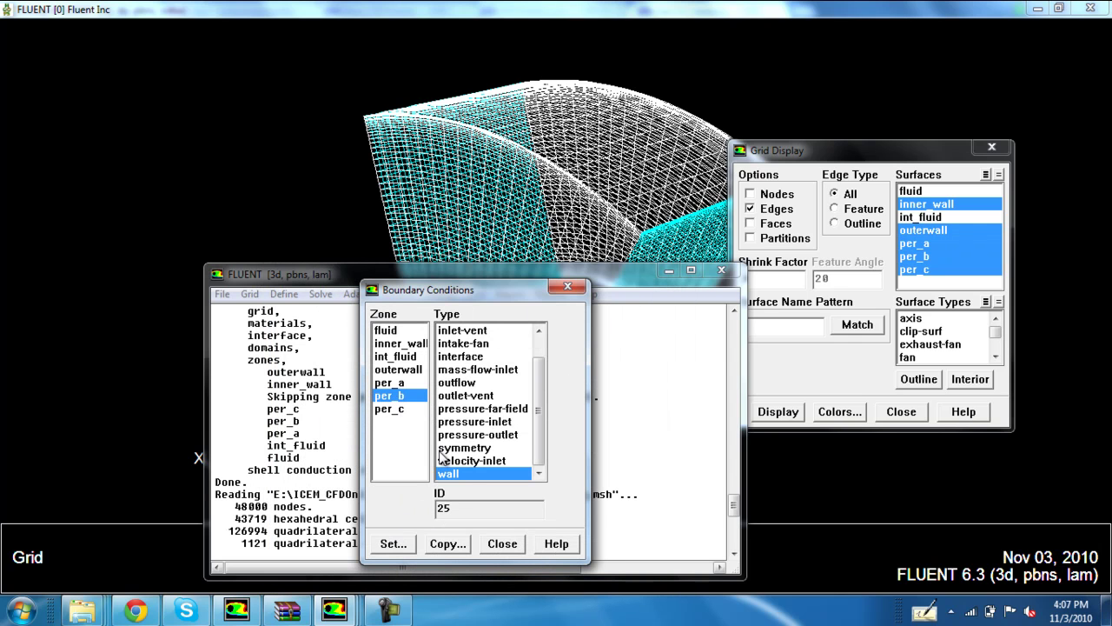
click(391, 382)
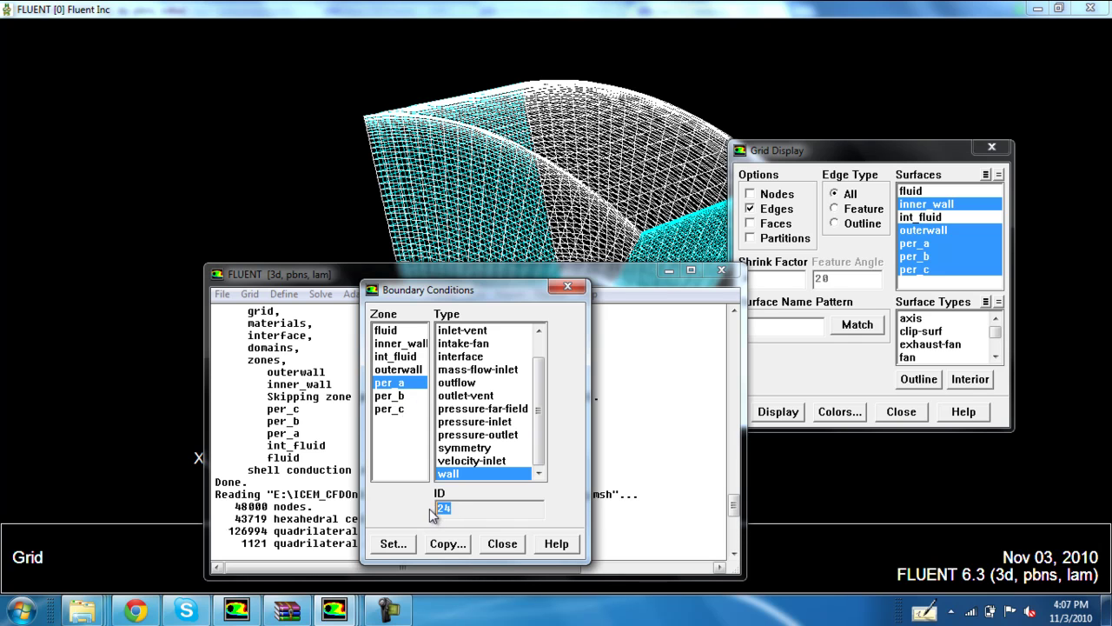
click(401, 397)
drag(438, 296, 800, 282)
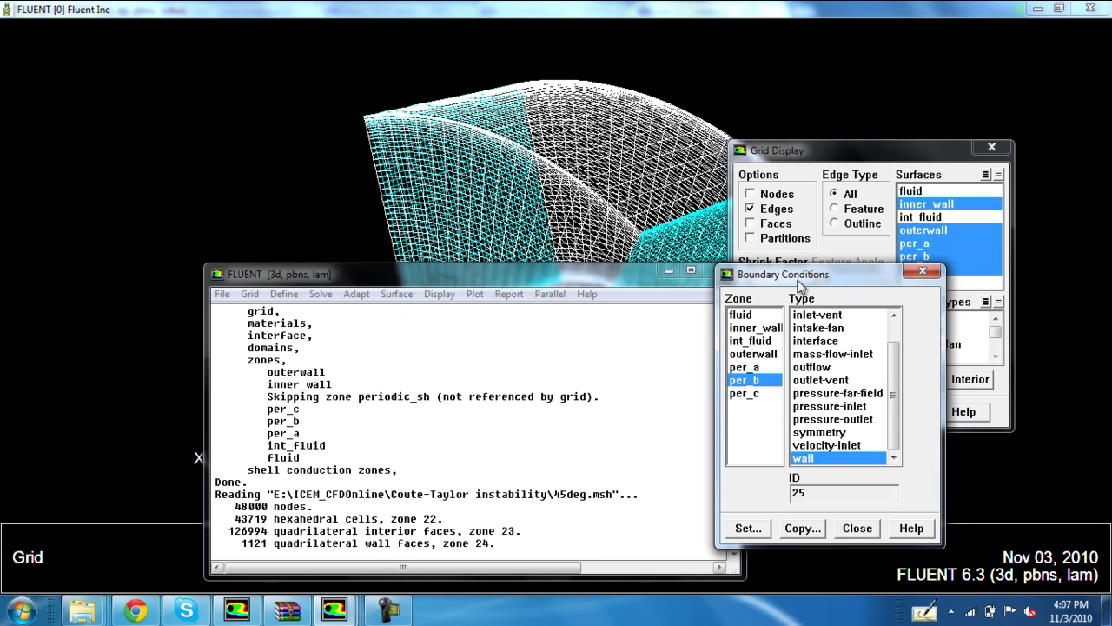
double_click(606, 275)
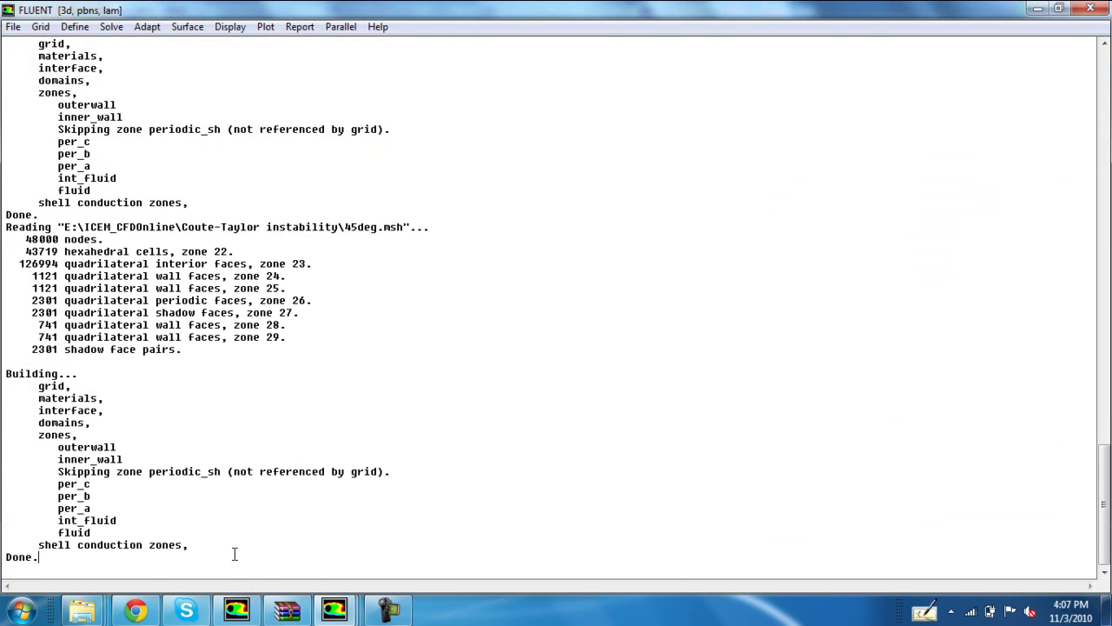
Quit out of modify-zones, boundary-conditions and define back to the root prompt with q.
key(Return)
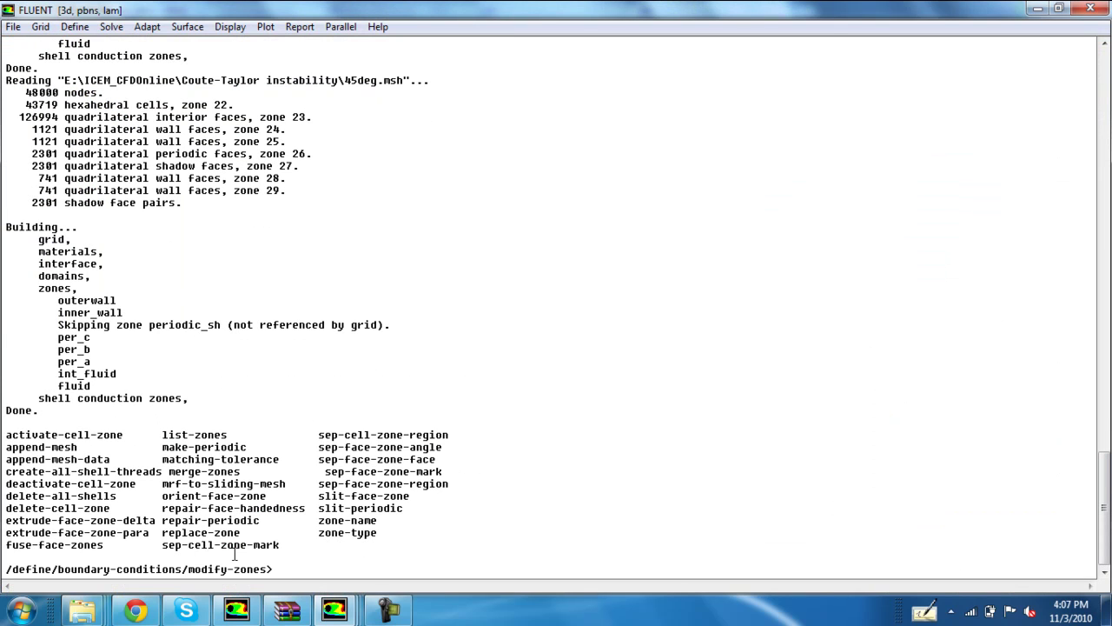
text(q)
key(Return)
text(q)
key(Return)
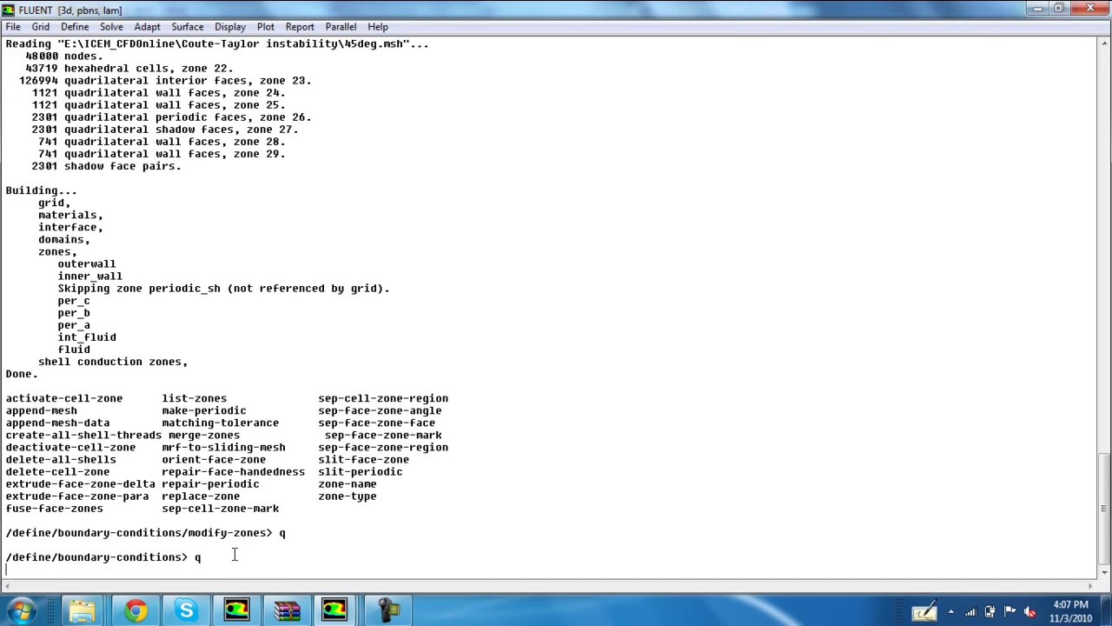
text(q)
key(Return)
Enter define, boundary-cond and modify-zone to list the modify-zones commands.
key(Return)
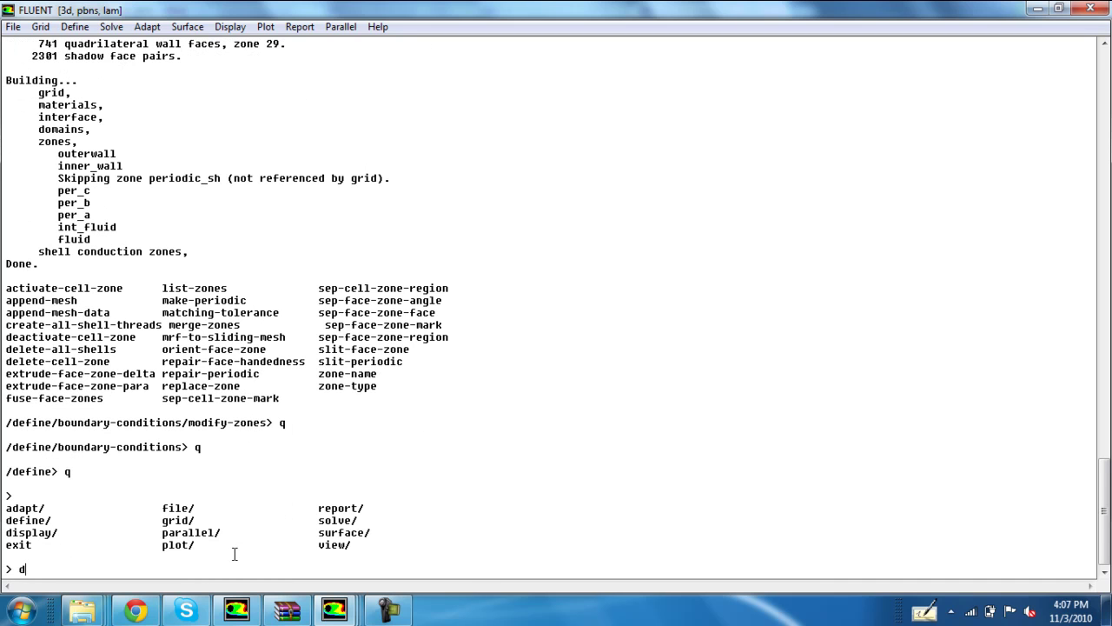
text(define)
key(Return)
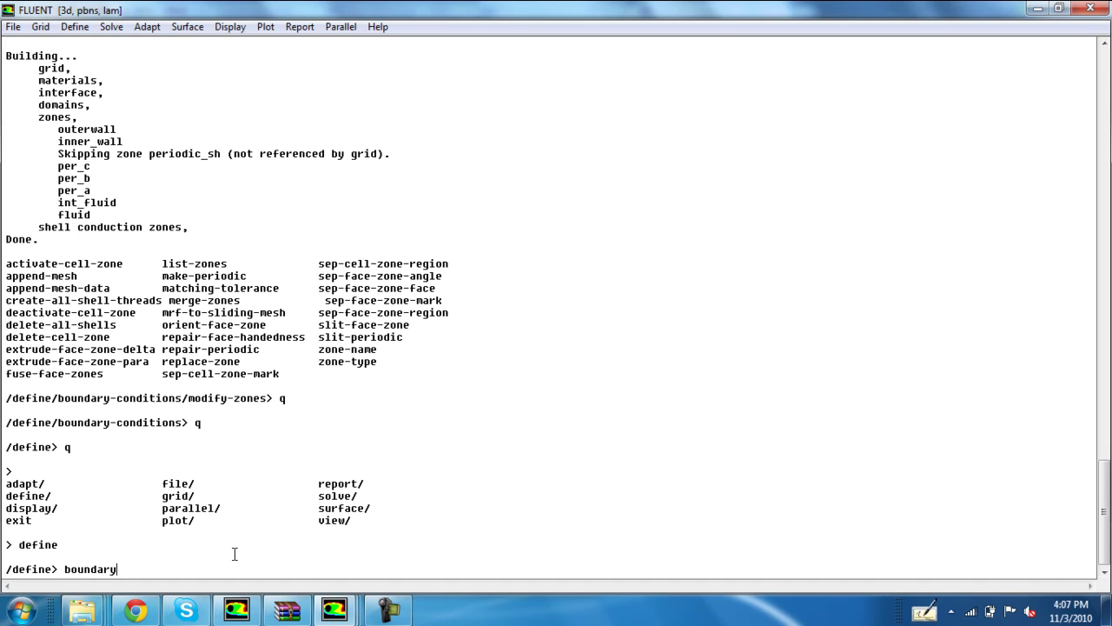
text(boundary-cond)
key(Return)
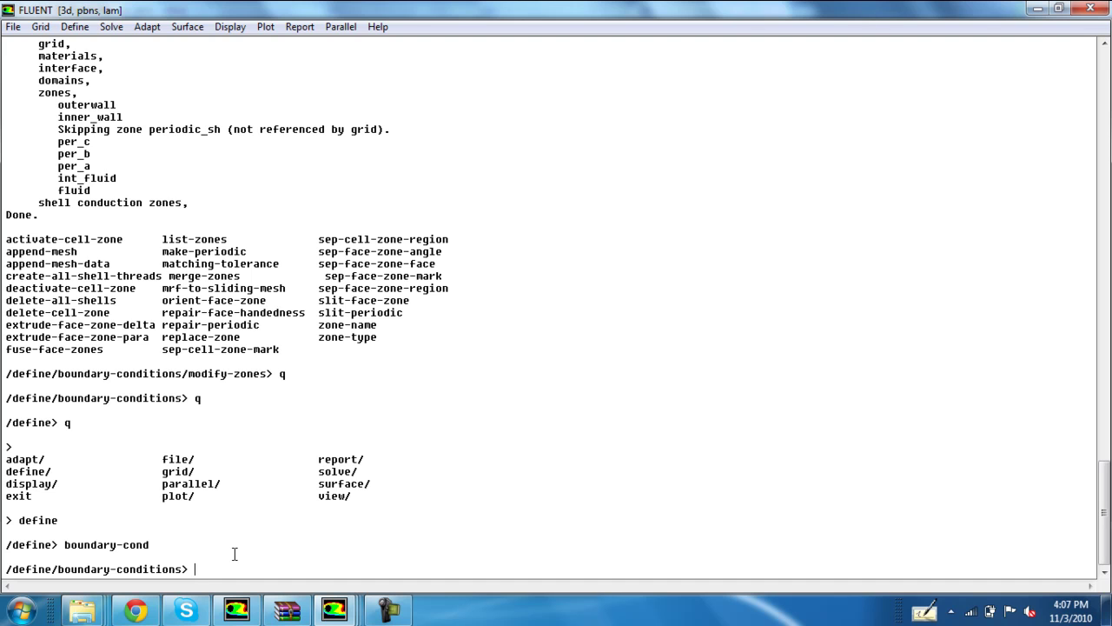
key(Return)
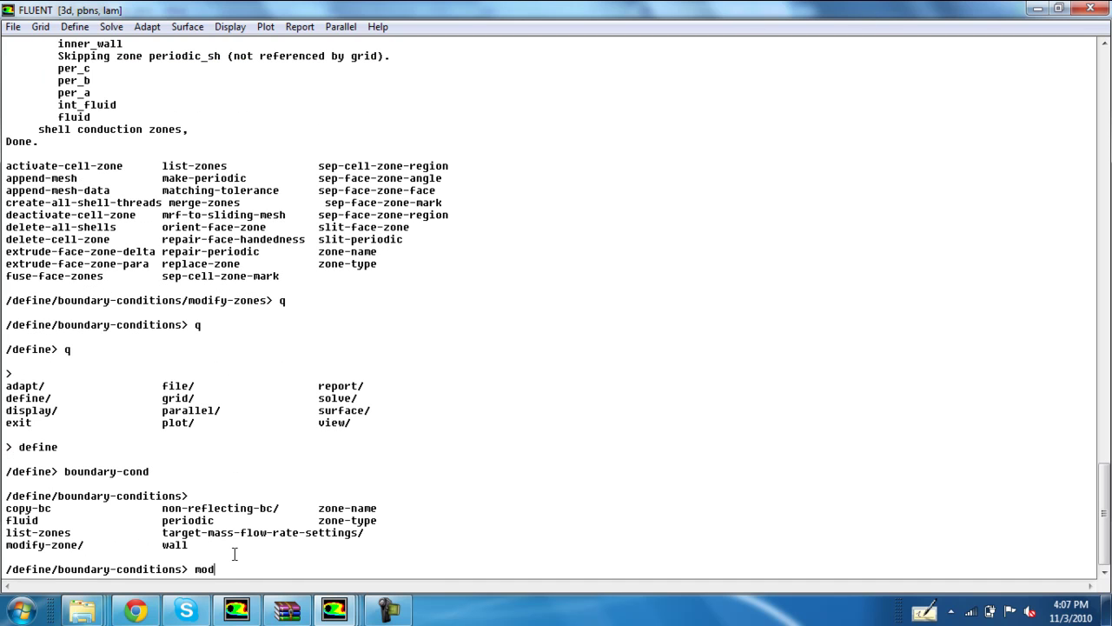
text(modify-zone)
key(Return)
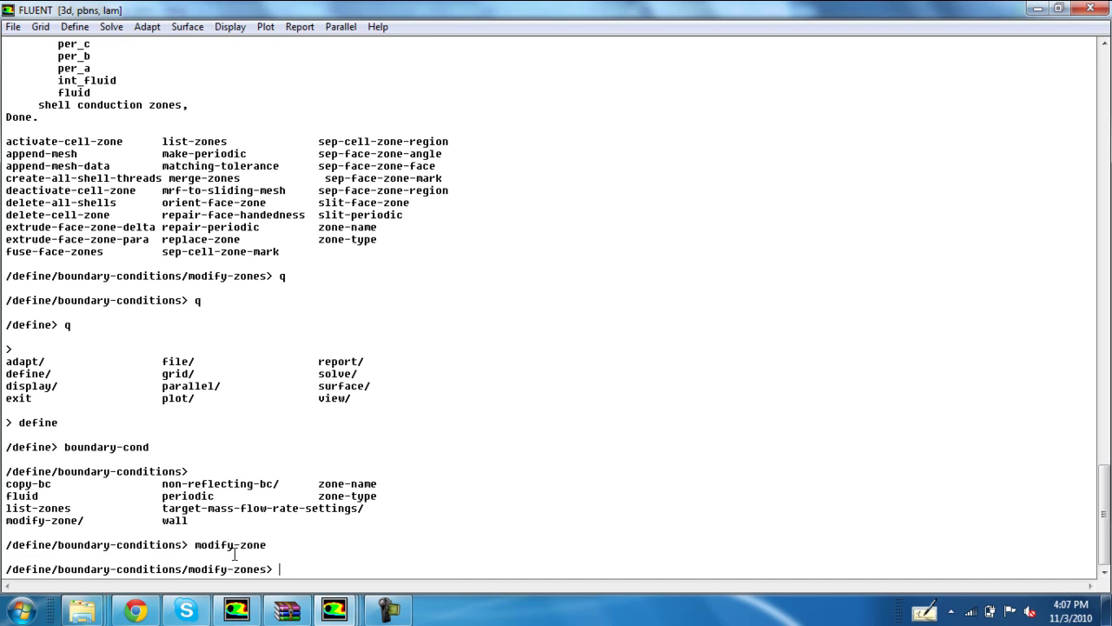
key(Return)
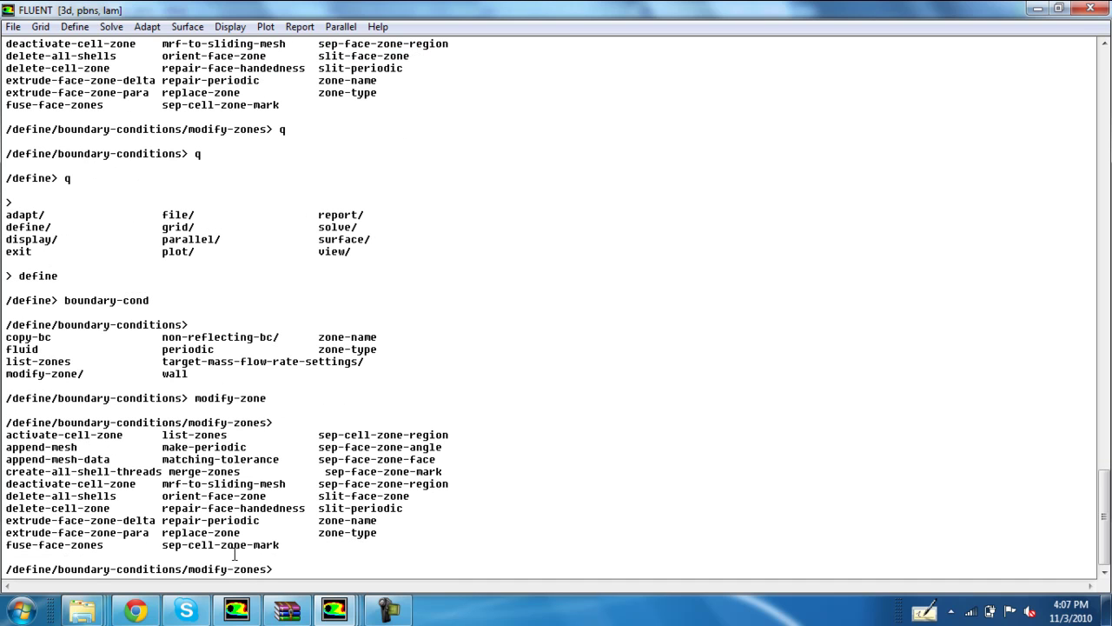
Run mp on zones 24 and 25 as translational periodic, creating zones and auto-detecting the translation.
drag(158, 448, 254, 449)
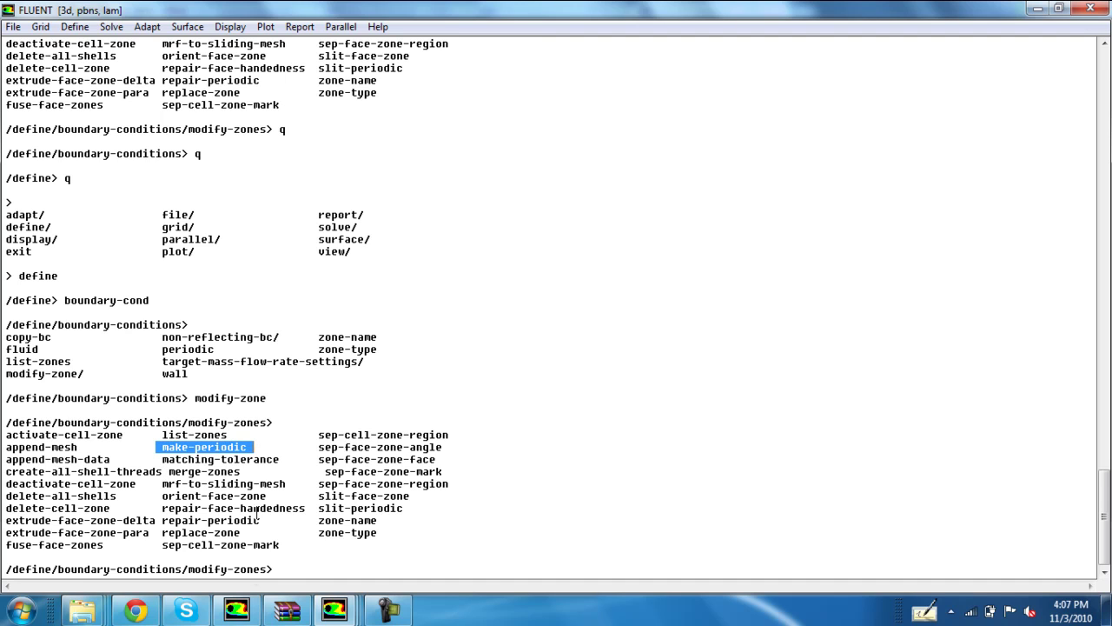
click(288, 565)
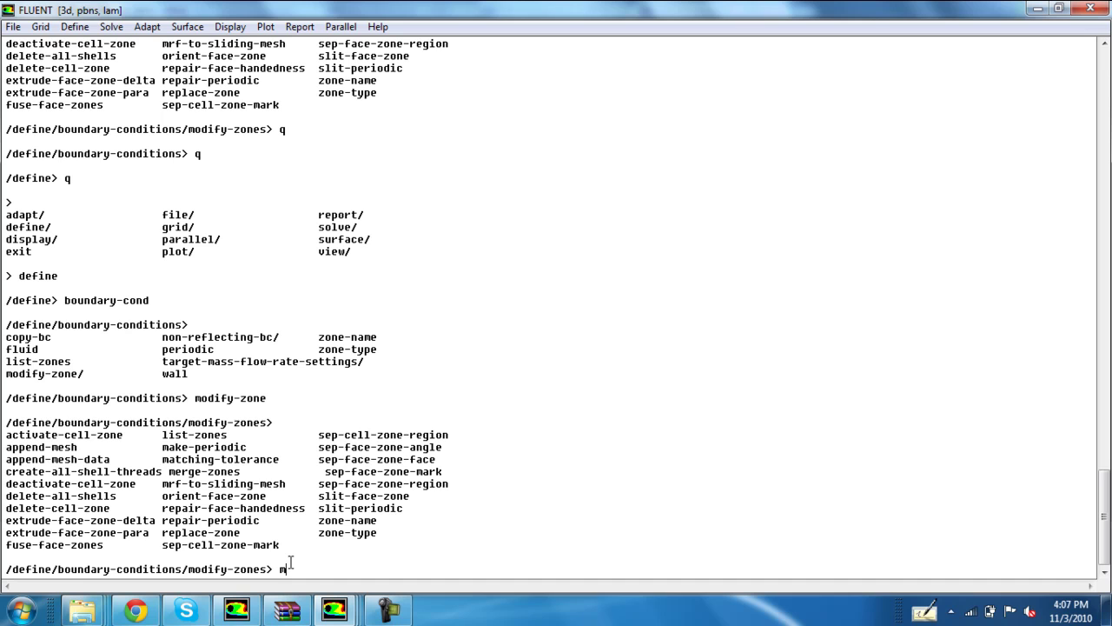
key(Return)
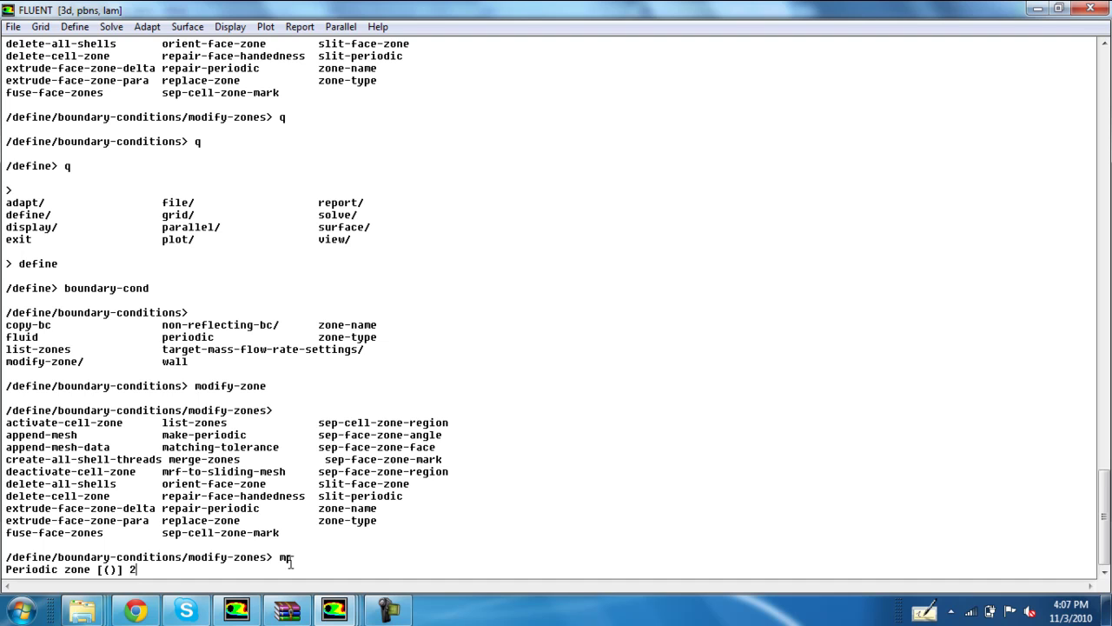
key(Return)
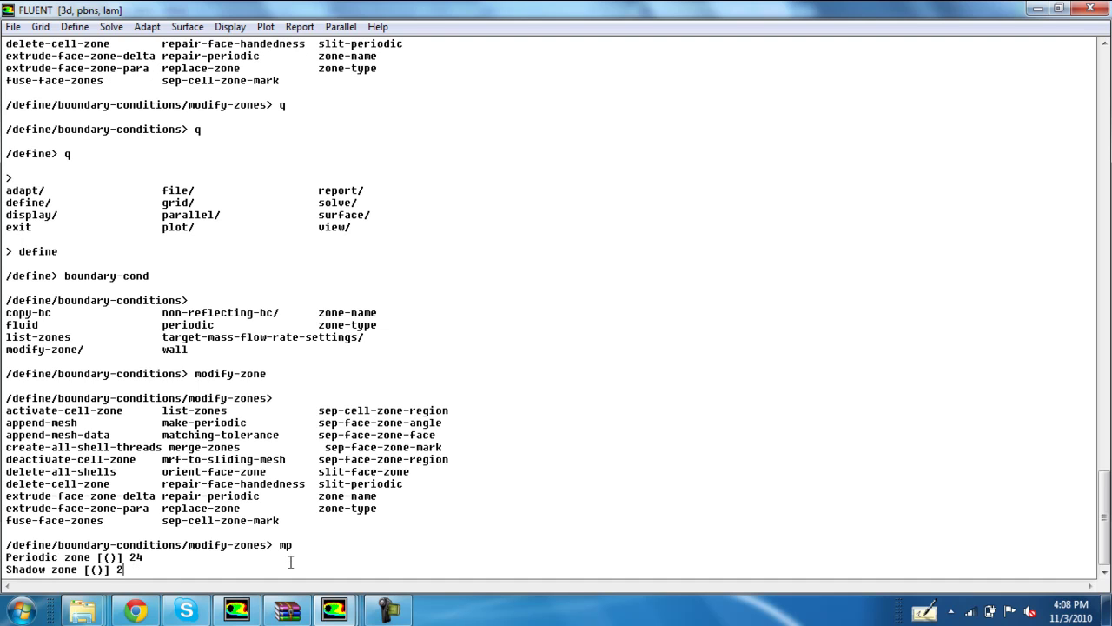
key(Return)
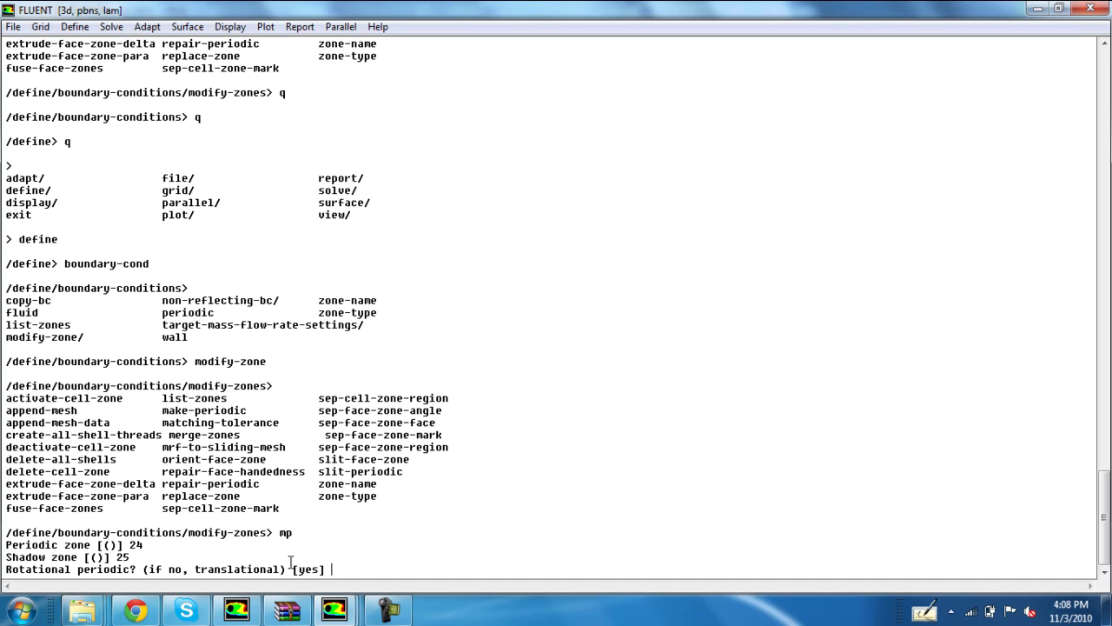
text(no)
key(Return)
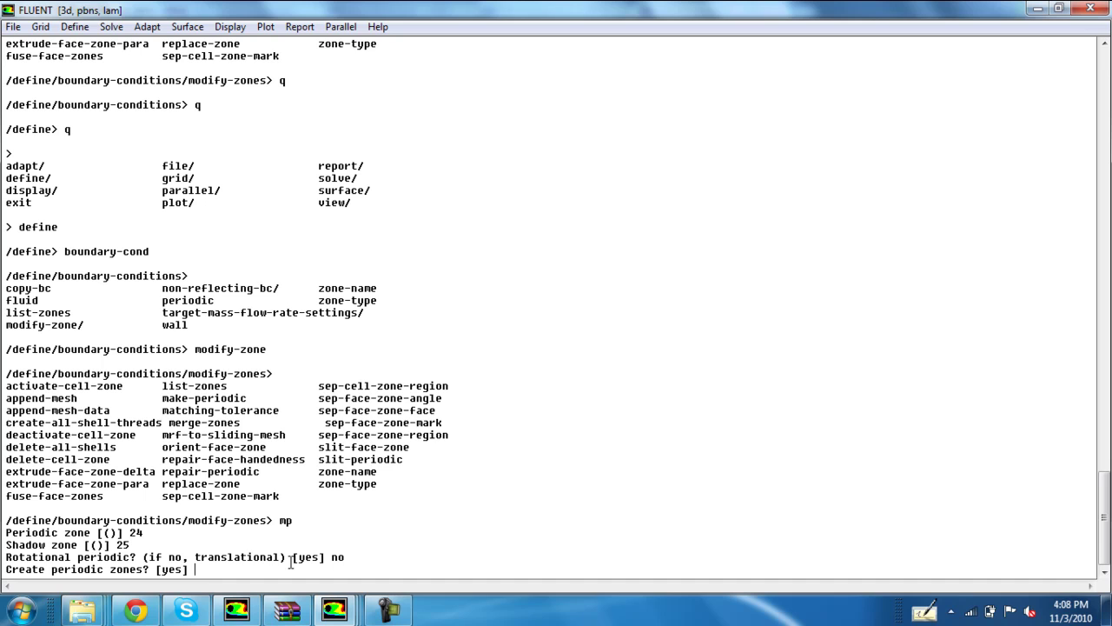
key(Return)
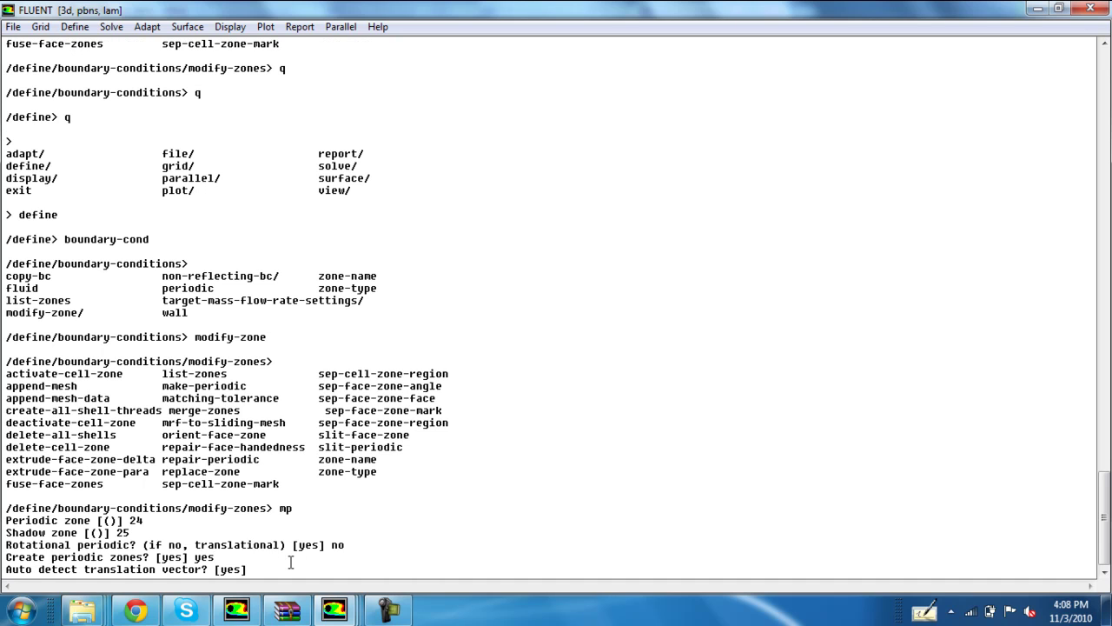
text(yes)
key(Return)
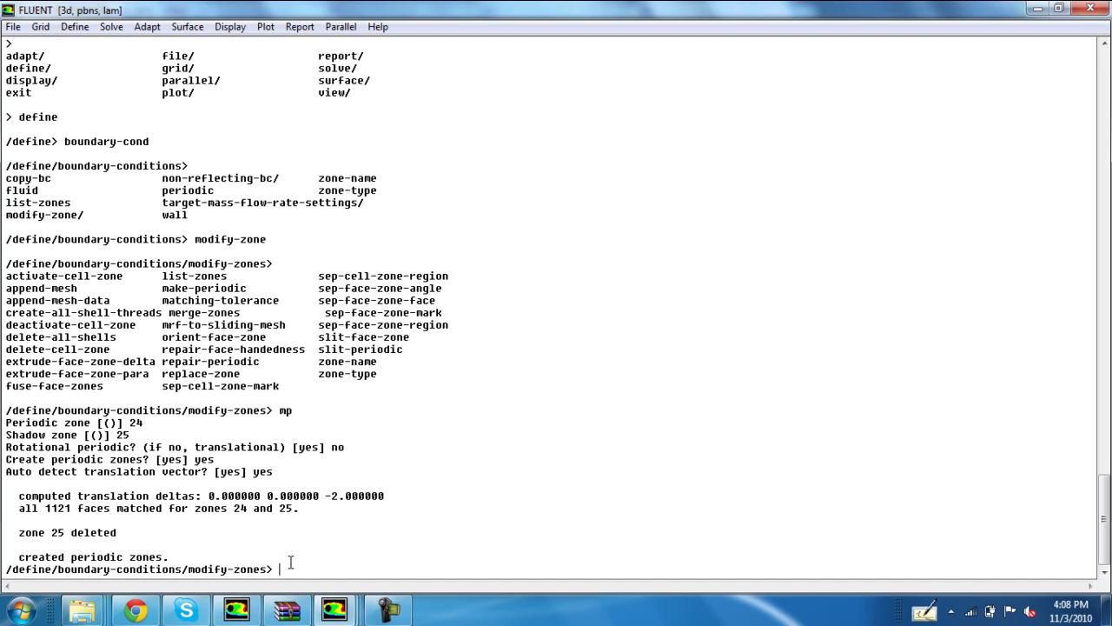
Open the Grid Display settings alongside the mesh graphics window.
click(230, 27)
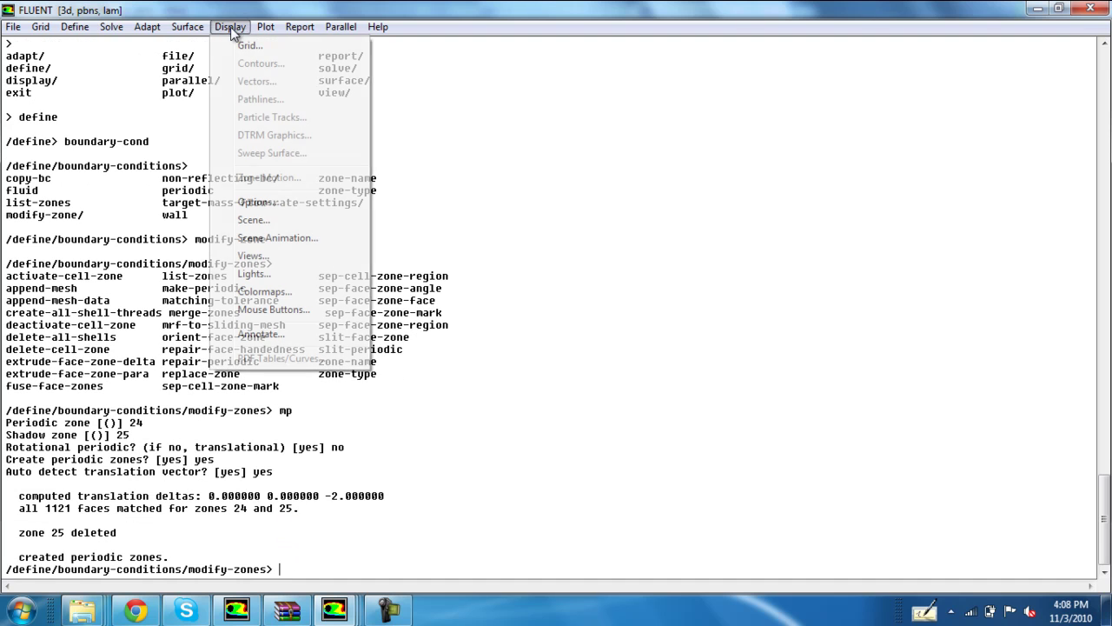
click(245, 42)
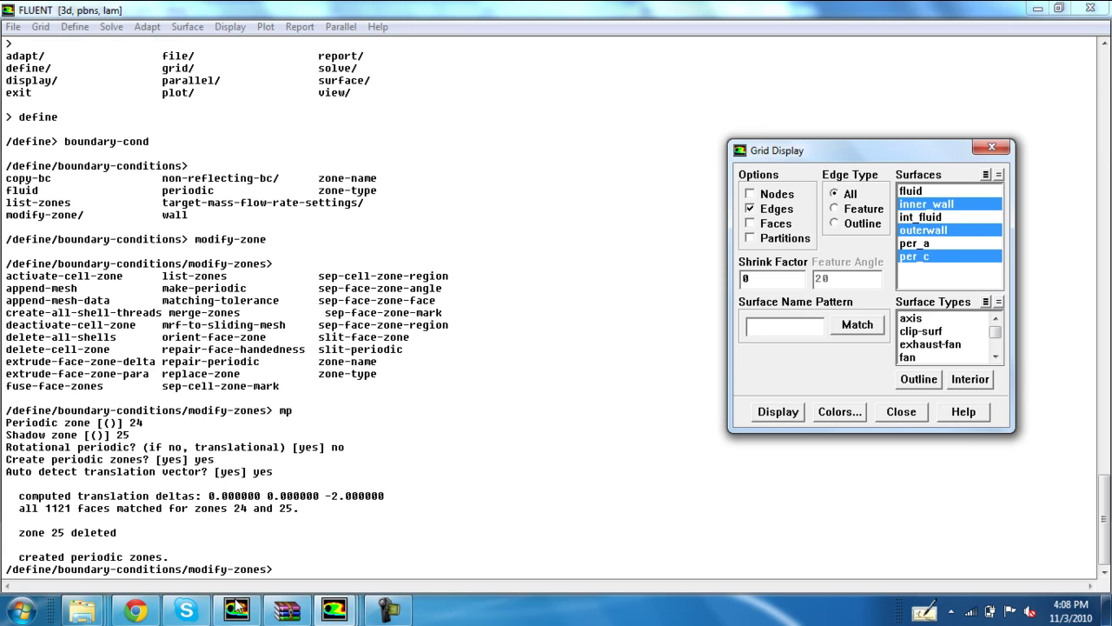
click(346, 609)
click(476, 518)
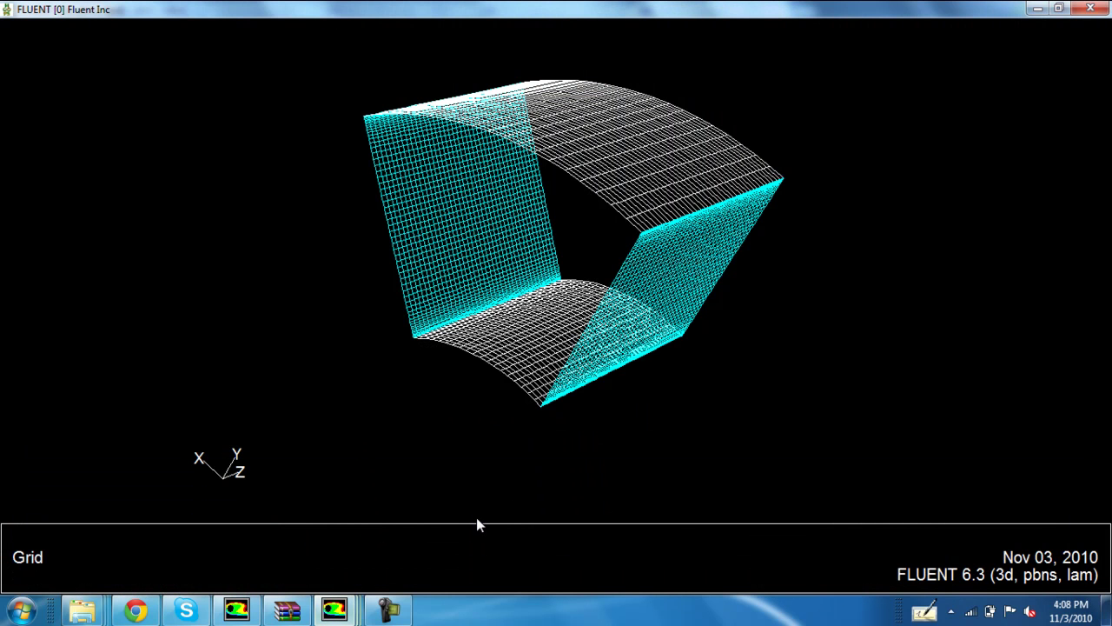
click(333, 611)
click(277, 521)
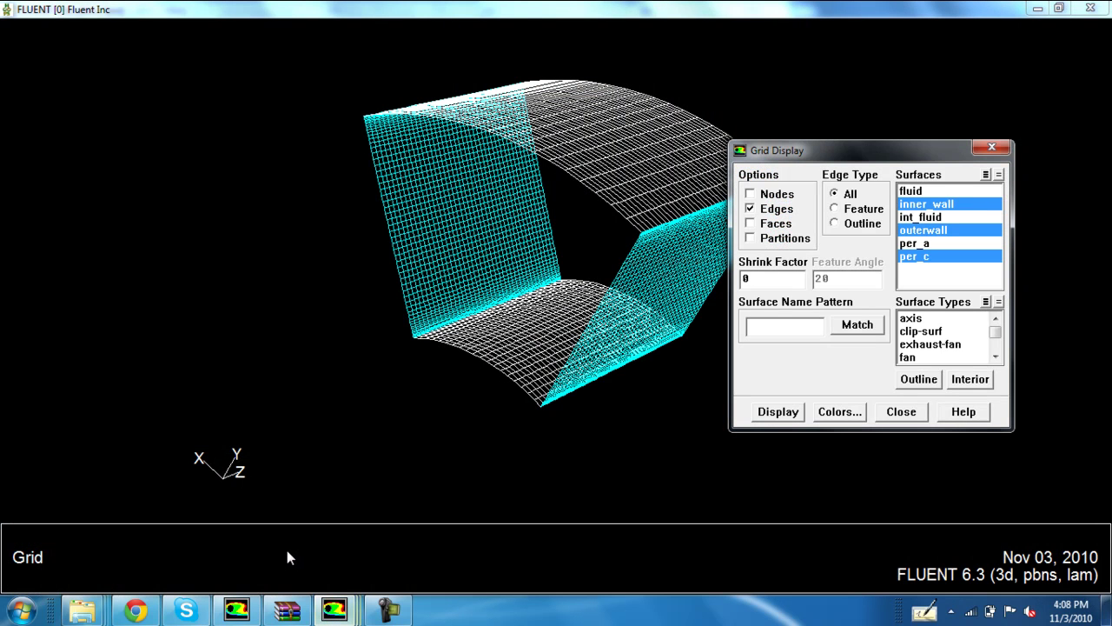
Add per_a to the selected surfaces and display the sector mesh.
click(917, 244)
drag(882, 157, 180, 129)
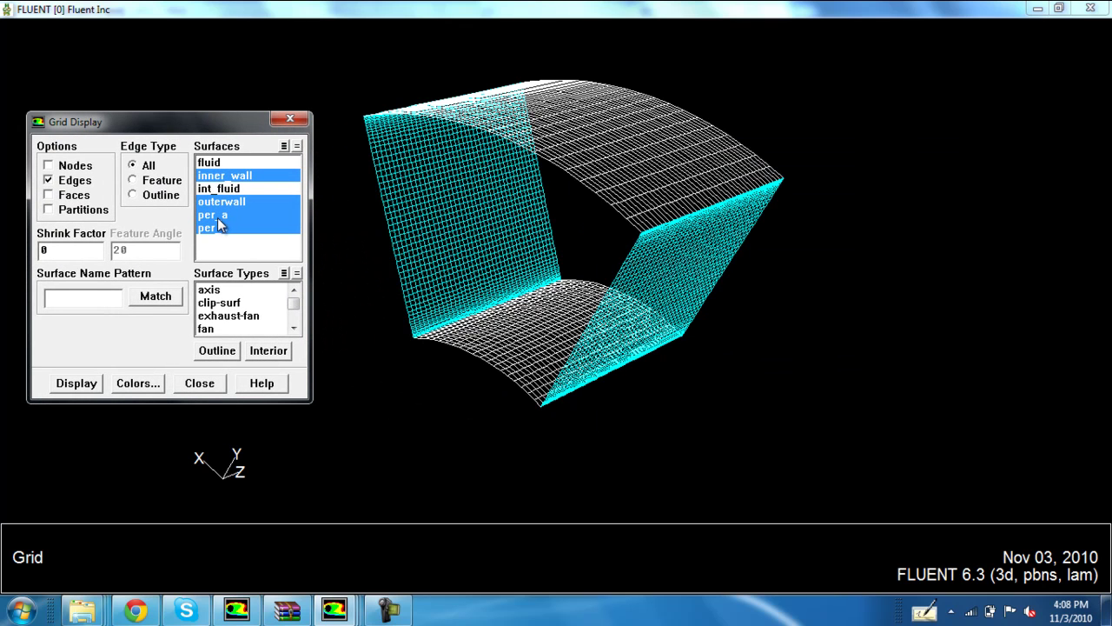
click(95, 382)
click(700, 252)
mouse_move(701, 252)
mouse_down()
mouse_move(864, 243)
mouse_move(650, 231)
mouse_move(778, 250)
mouse_move(658, 249)
mouse_move(692, 253)
mouse_up()
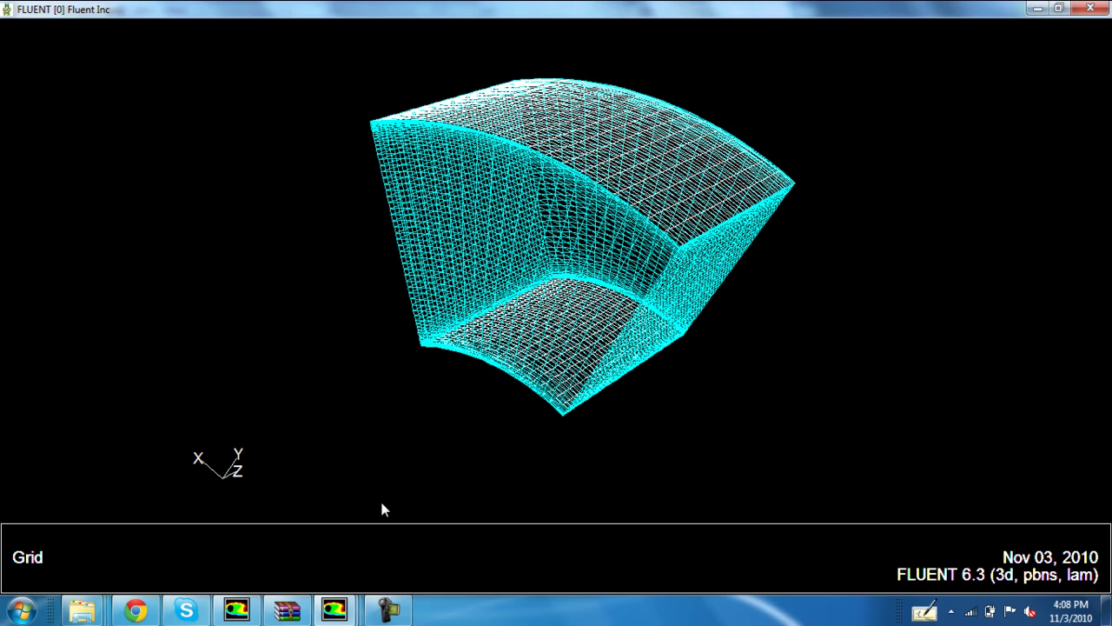
Redraw the grid with only the walls and per_a, deselecting per_c, and close Grid Display.
mouse_move(334, 610)
click(269, 545)
click(222, 230)
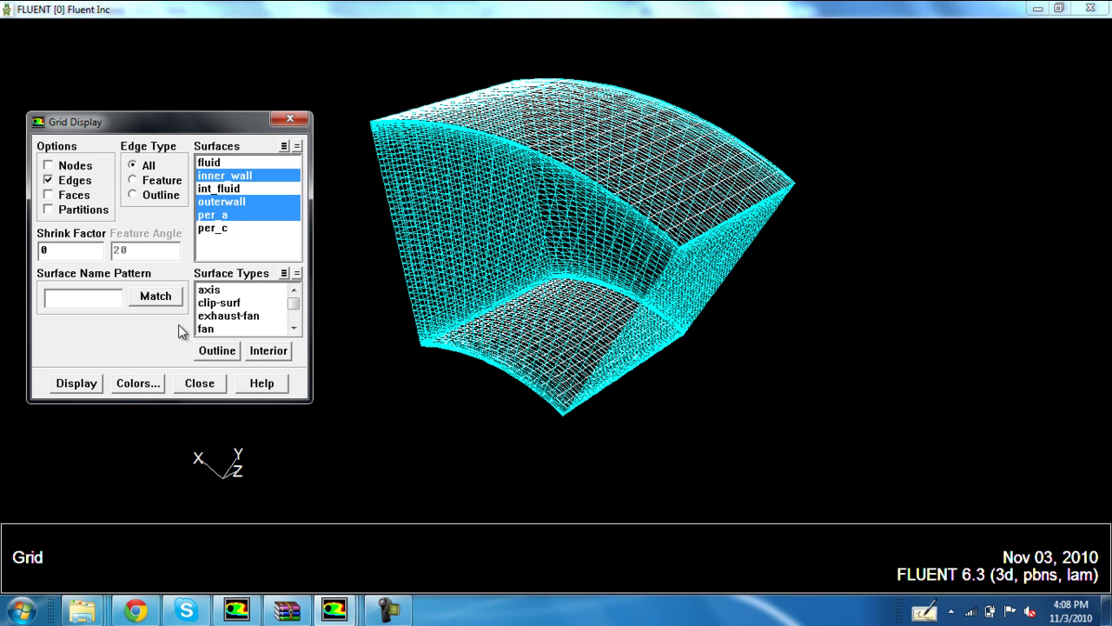
click(84, 387)
click(199, 382)
drag(417, 248, 452, 269)
middle_drag(447, 189, 763, 405)
drag(563, 383, 666, 378)
middle_drag(494, 265, 561, 325)
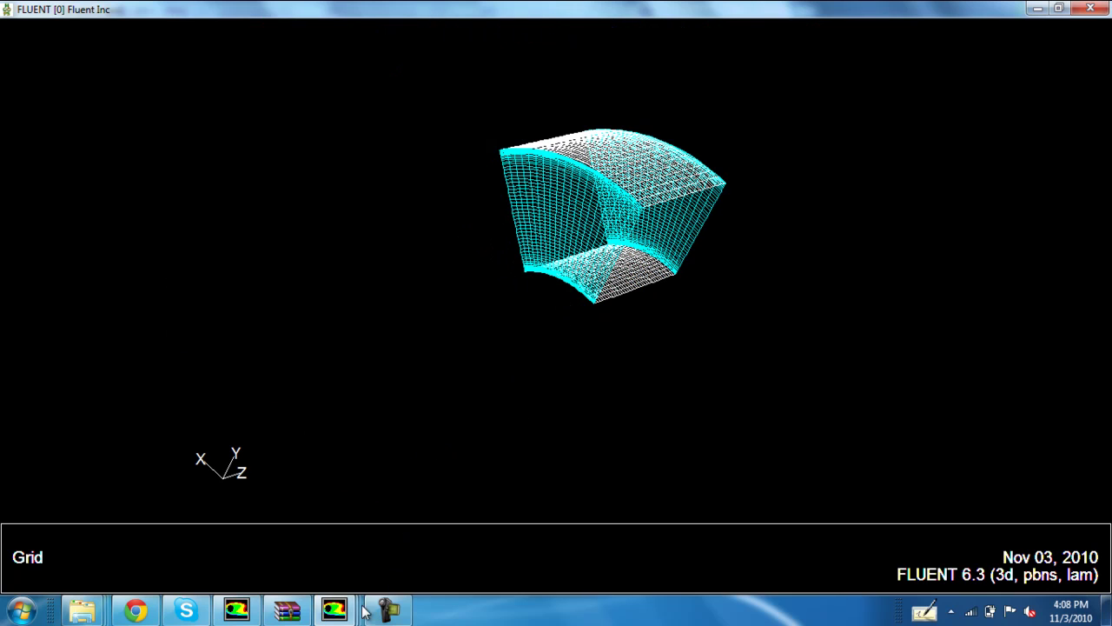
Bring up the Graphics Periodicity settings and close the Views dialog.
mouse_move(335, 610)
click(643, 534)
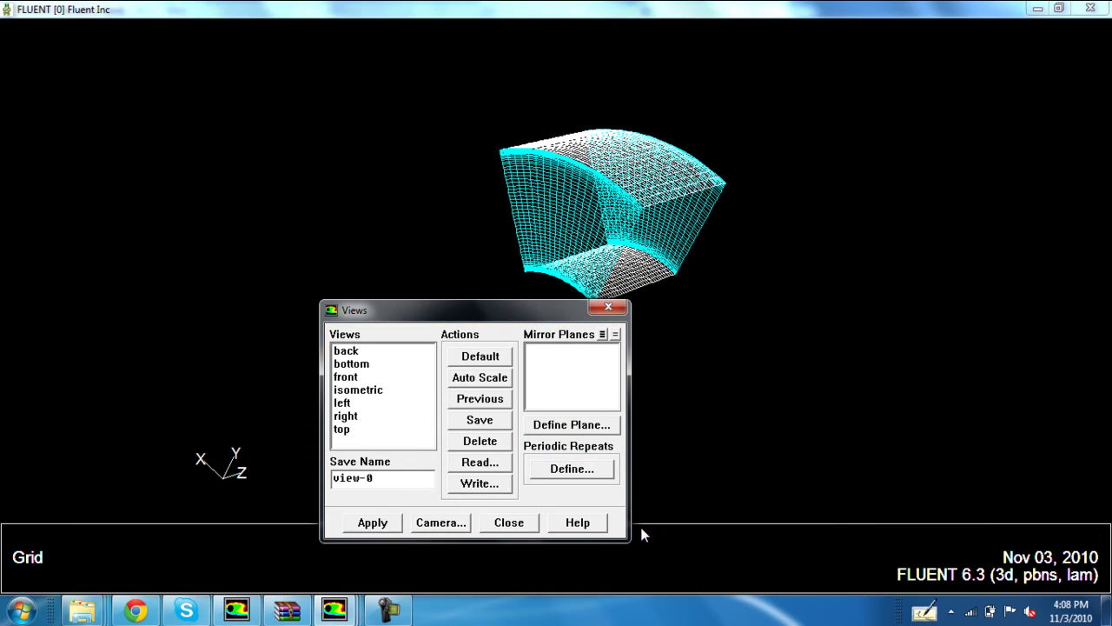
mouse_move(335, 610)
click(809, 544)
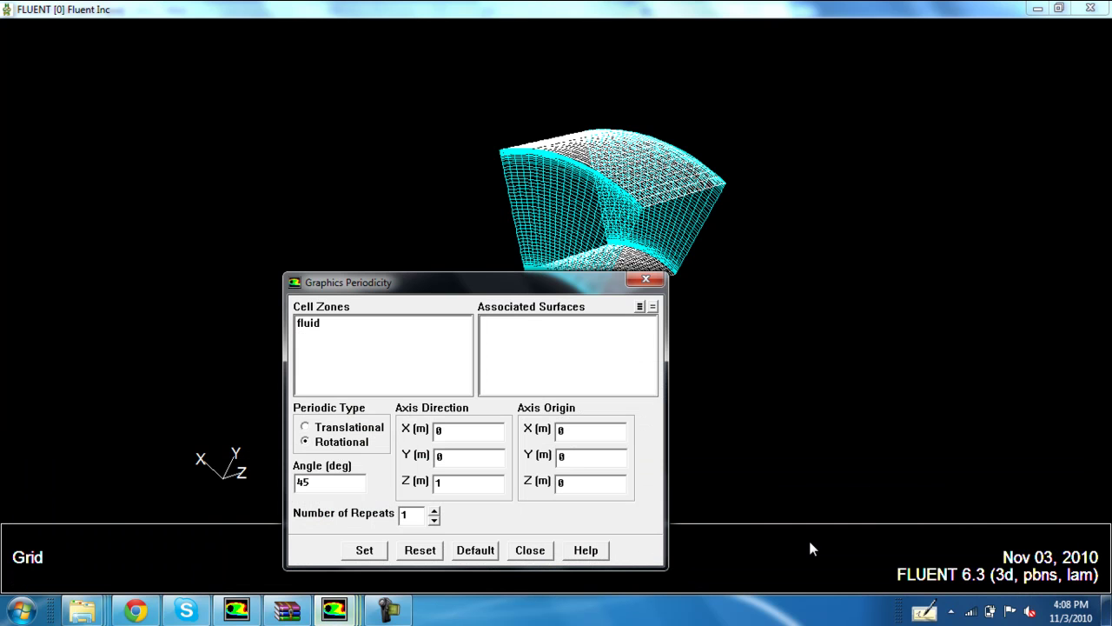
drag(541, 283, 309, 167)
click(519, 304)
click(509, 522)
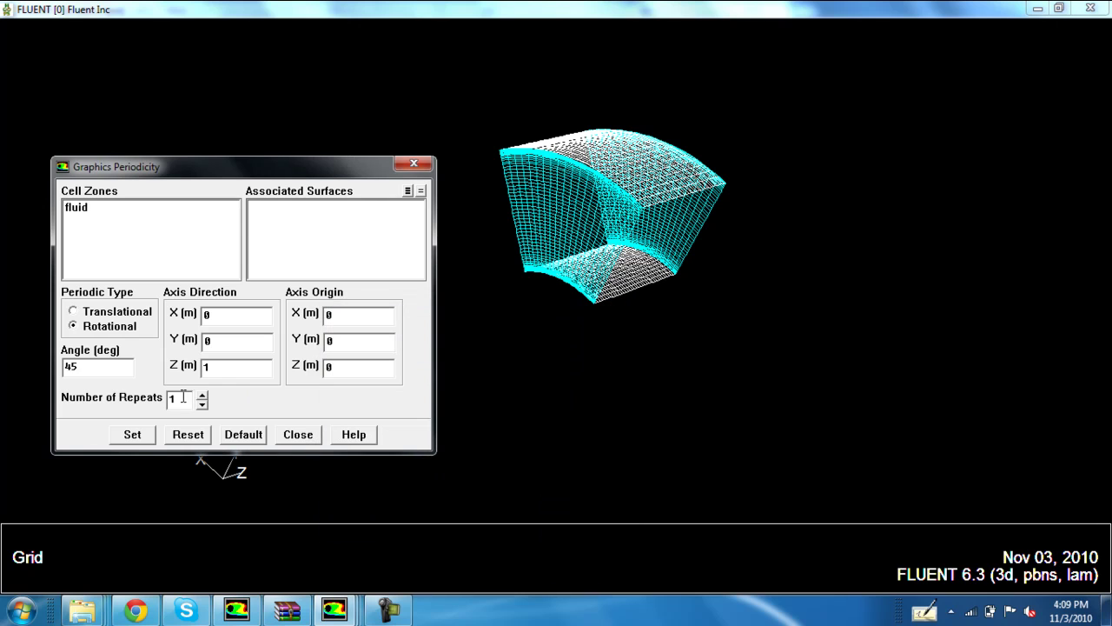
Set the fluid zone's periodic repeats to translational along (0, 0, 1) with 3 repeats.
click(80, 315)
click(92, 218)
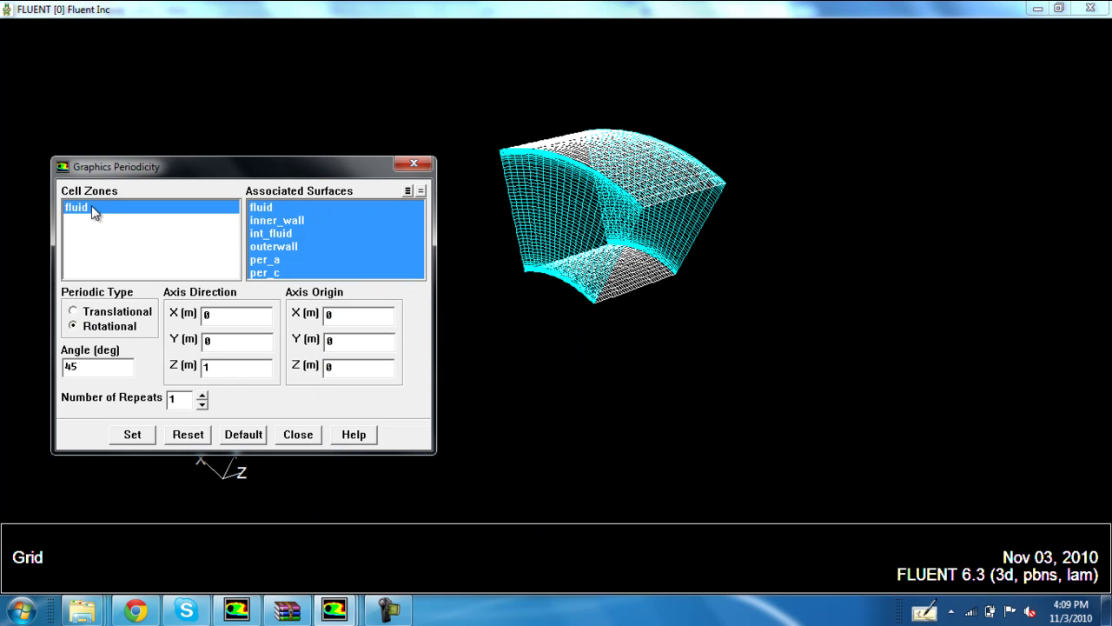
drag(108, 376, 7, 367)
text(-)
click(114, 314)
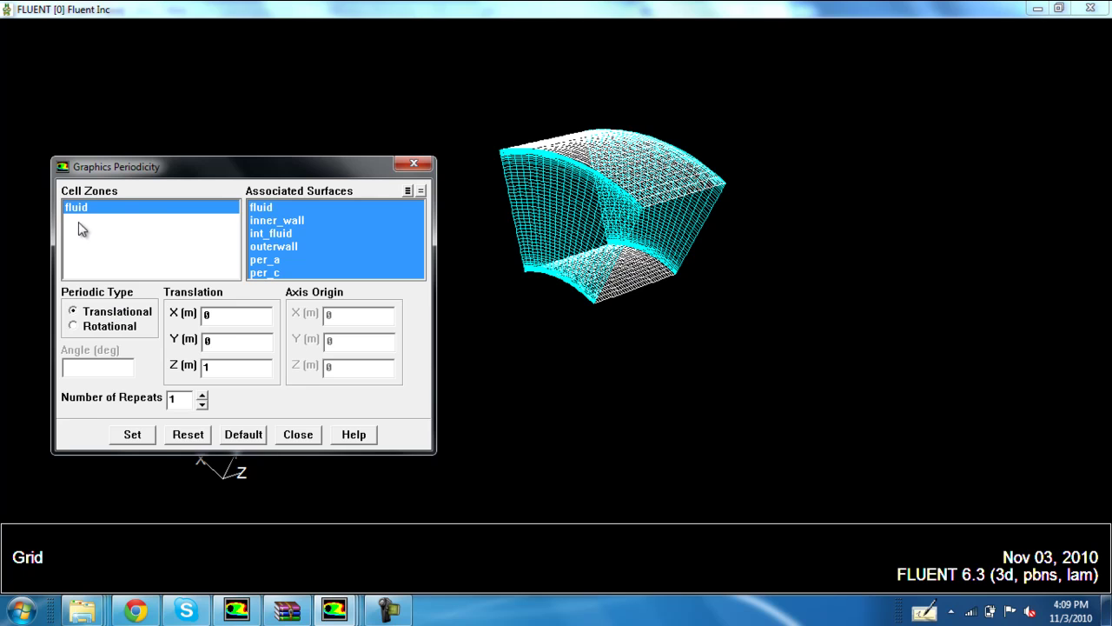
click(201, 394)
click(202, 396)
Apply the translational repeats, close the dialog, and inspect the sector copies stacked along Z.
click(132, 435)
click(298, 434)
drag(792, 326, 539, 317)
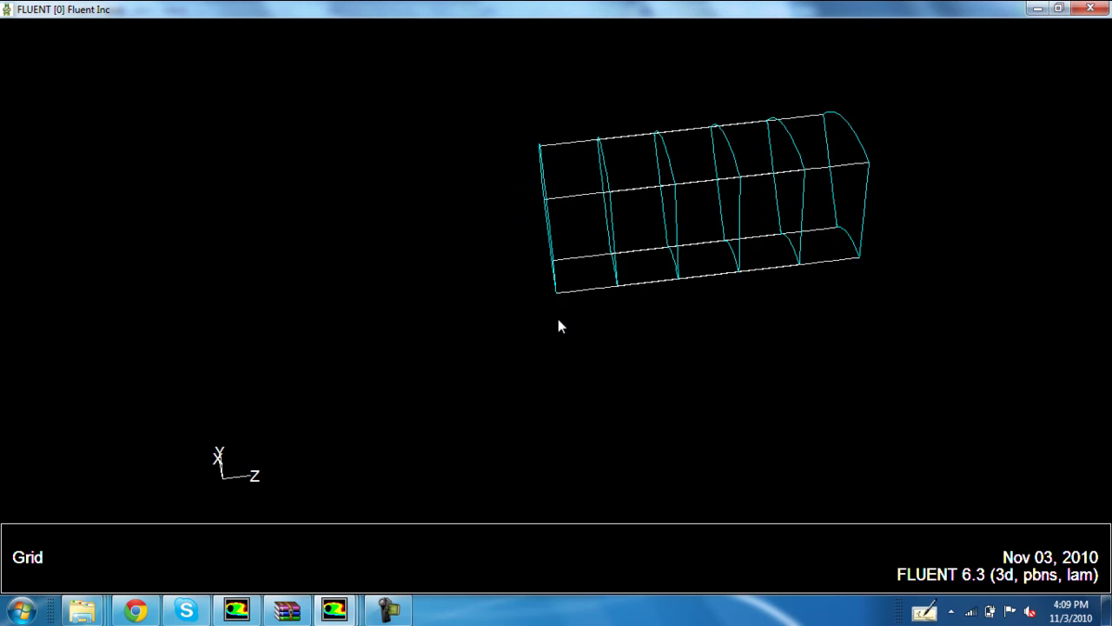
middle_drag(494, 62, 995, 378)
drag(719, 339, 612, 351)
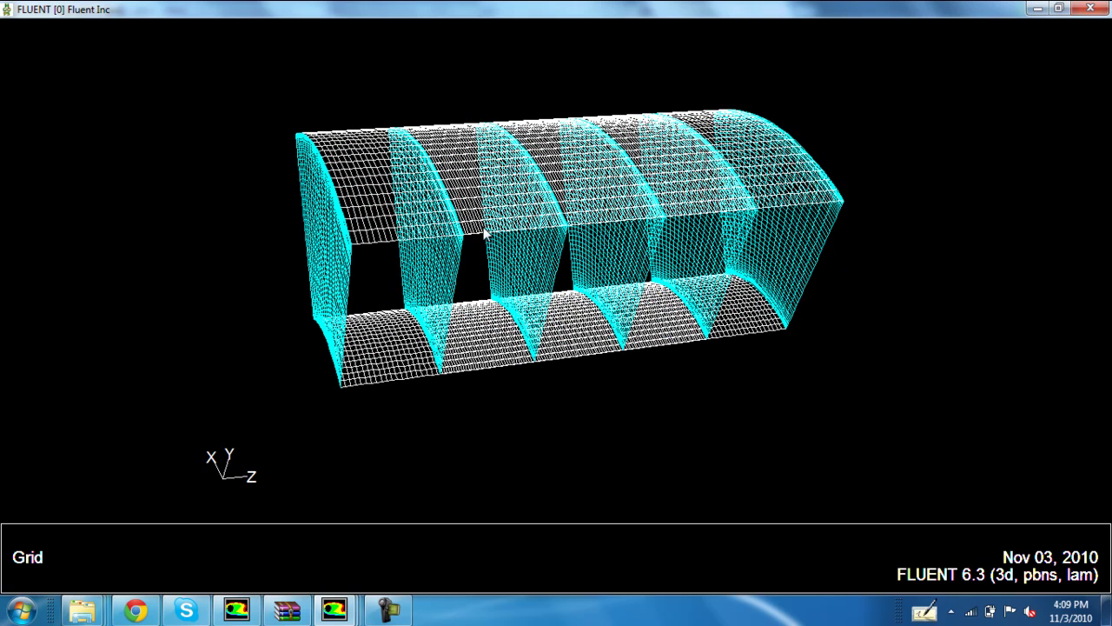
middle_drag(257, 86, 529, 252)
middle_drag(405, 145, 864, 363)
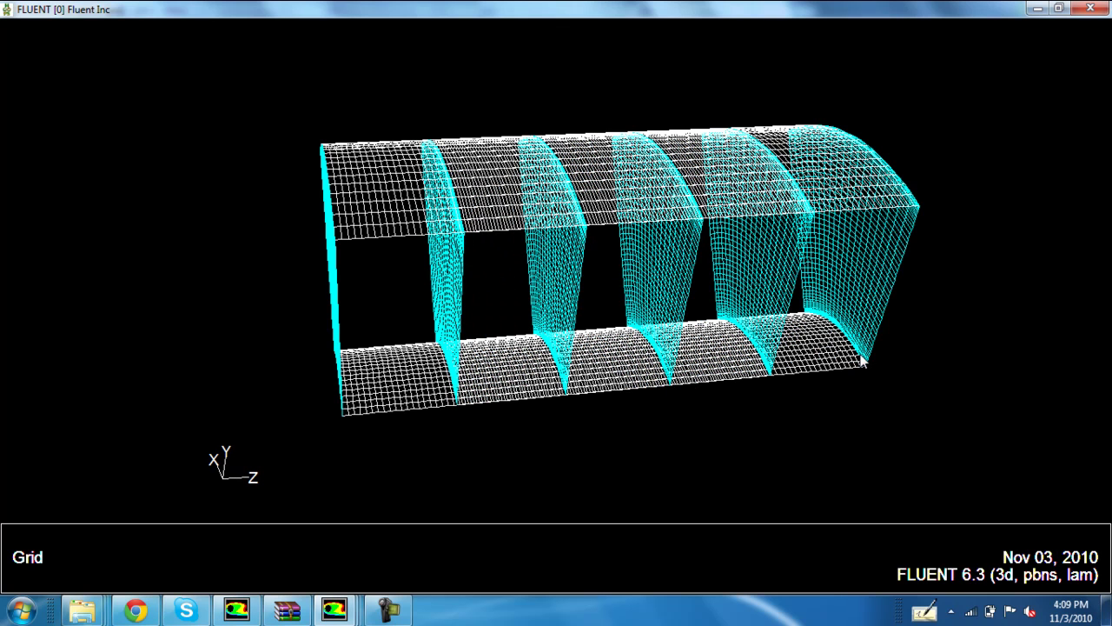